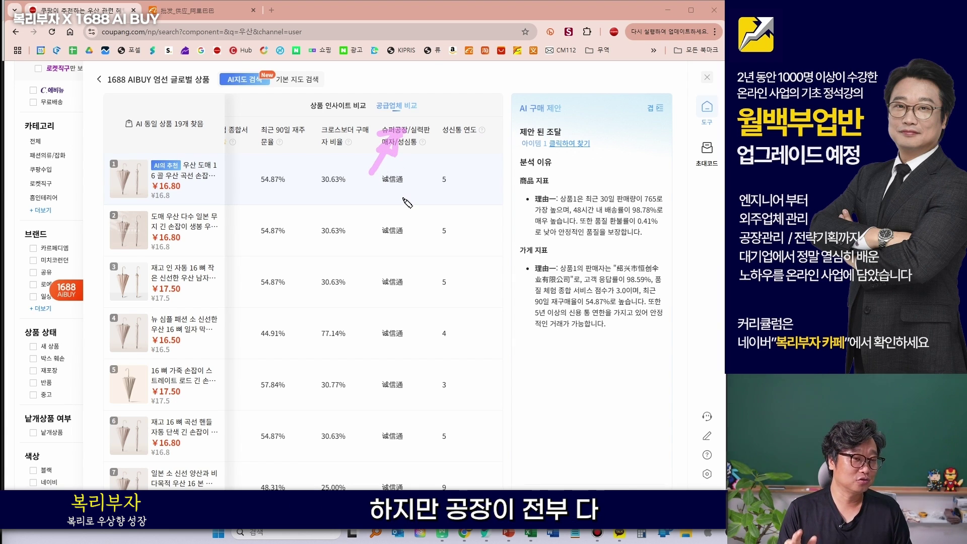
Step: Look through the whole 1688 AIBUY supplier comparison to check each umbrella supplier's 성심통 status and years
{"action": "scroll", "coordinate": [403, 203], "scroll_direction": "down", "scroll_amount": 12}
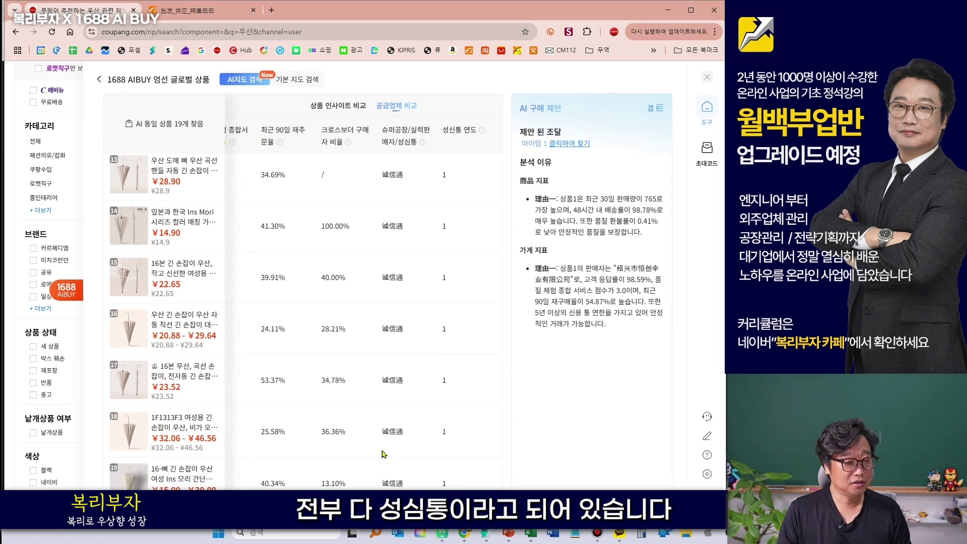
{"action": "scroll", "coordinate": [396, 479], "scroll_direction": "up", "scroll_amount": 12}
{"action": "scroll", "coordinate": [397, 476], "scroll_direction": "down", "scroll_amount": 12}
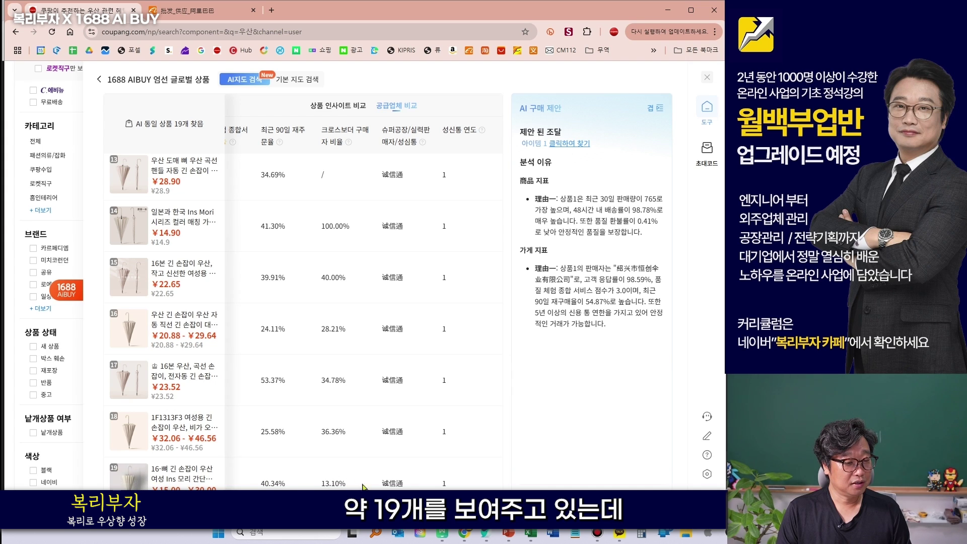
{"action": "scroll", "coordinate": [413, 486], "scroll_direction": "up", "scroll_amount": 12}
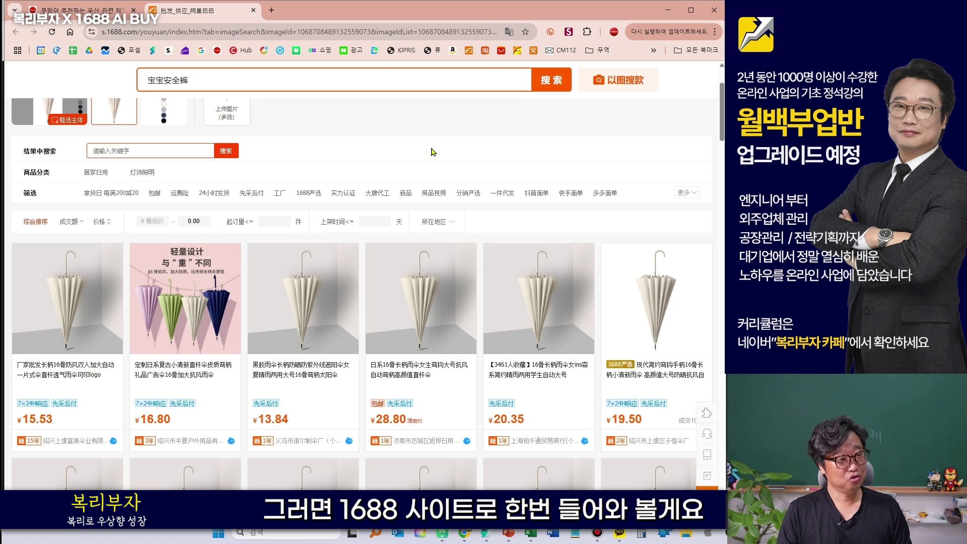
Step: Switch to the 1688 image search results and look through the umbrella listings for differently coloured supplier badges
{"action": "scroll", "coordinate": [431, 152], "scroll_direction": "down", "scroll_amount": 10}
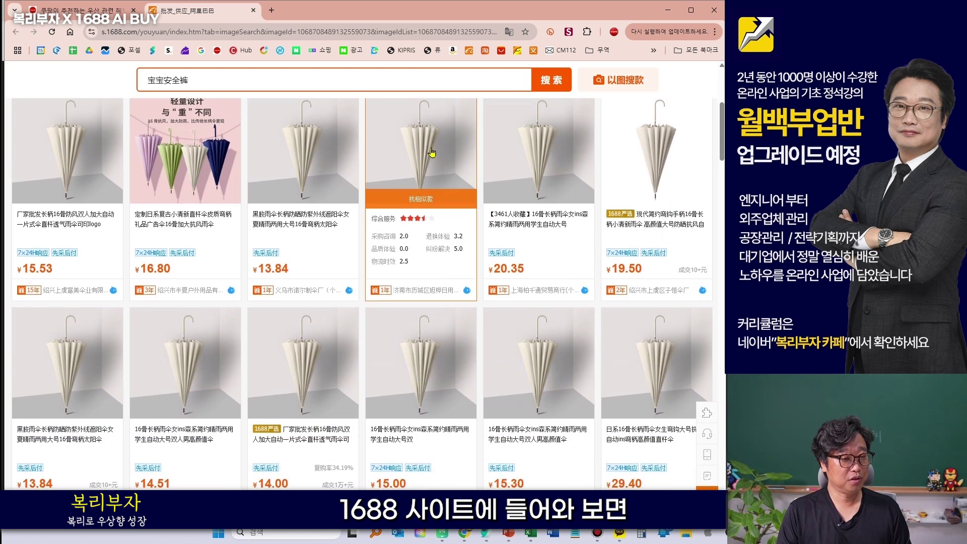
{"action": "scroll", "coordinate": [432, 152], "scroll_direction": "down", "scroll_amount": 5}
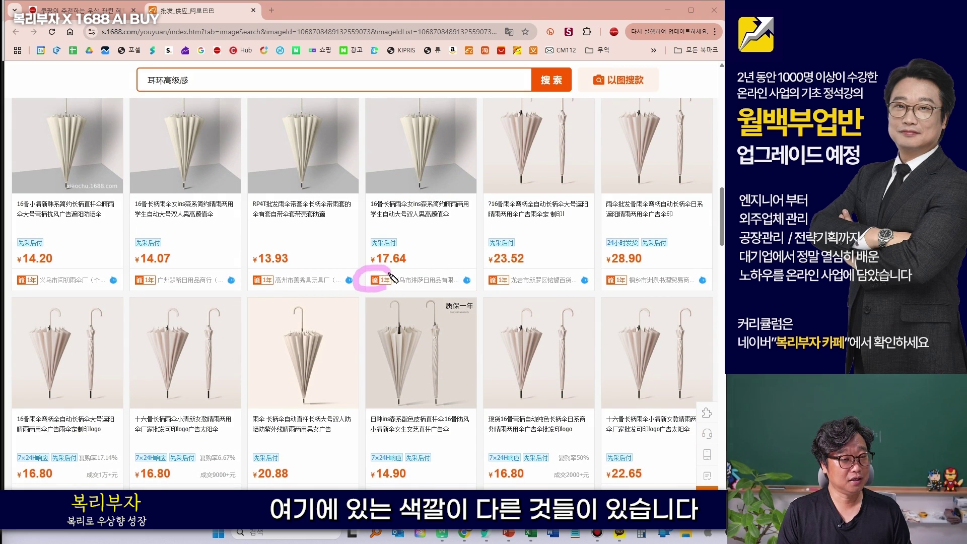
{"action": "scroll", "coordinate": [381, 296], "scroll_direction": "down", "scroll_amount": 12}
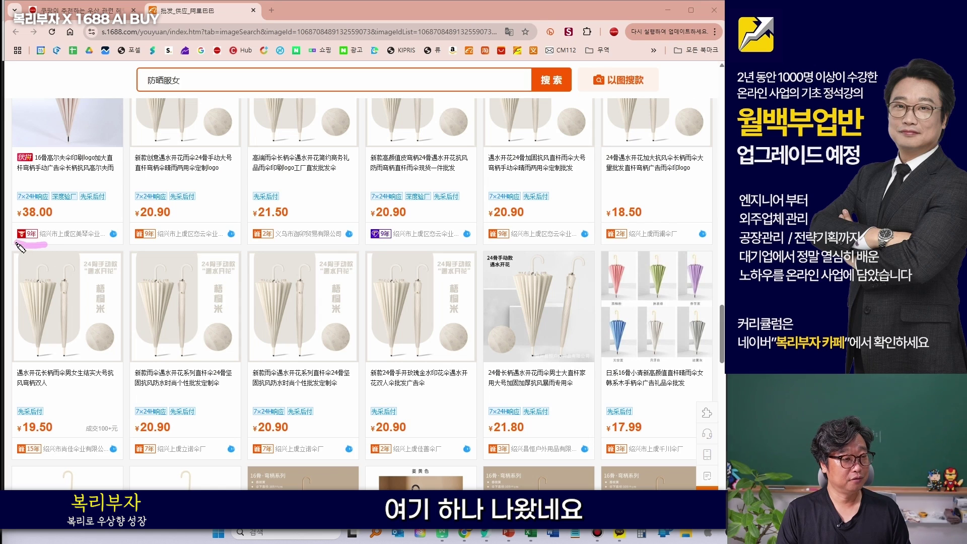
Step: Mark the red, orange and purple 9年 supplier badges under the umbrella listings with the screen pen
{"action": "mouse_move", "coordinate": [19, 247]}
{"action": "left_mouse_down"}
{"action": "mouse_move", "coordinate": [35, 221]}
{"action": "mouse_move", "coordinate": [74, 211]}
{"action": "left_mouse_up"}
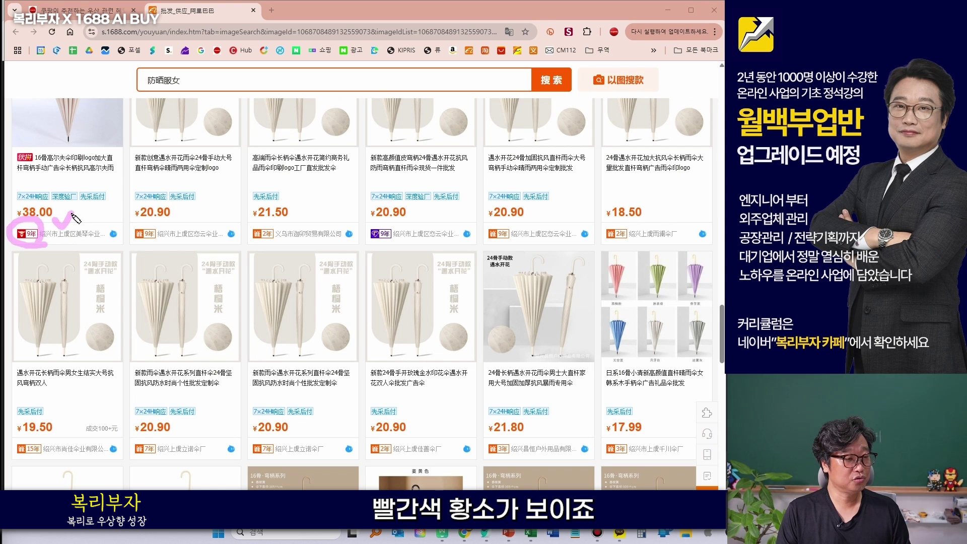
{"action": "mouse_move", "coordinate": [160, 242]}
{"action": "left_mouse_down"}
{"action": "mouse_move", "coordinate": [127, 248]}
{"action": "mouse_move", "coordinate": [156, 230]}
{"action": "mouse_move", "coordinate": [63, 221]}
{"action": "mouse_move", "coordinate": [74, 211]}
{"action": "left_mouse_up"}
{"action": "left_click_drag", "start_coordinate": [134, 239], "coordinate": [156, 239]}
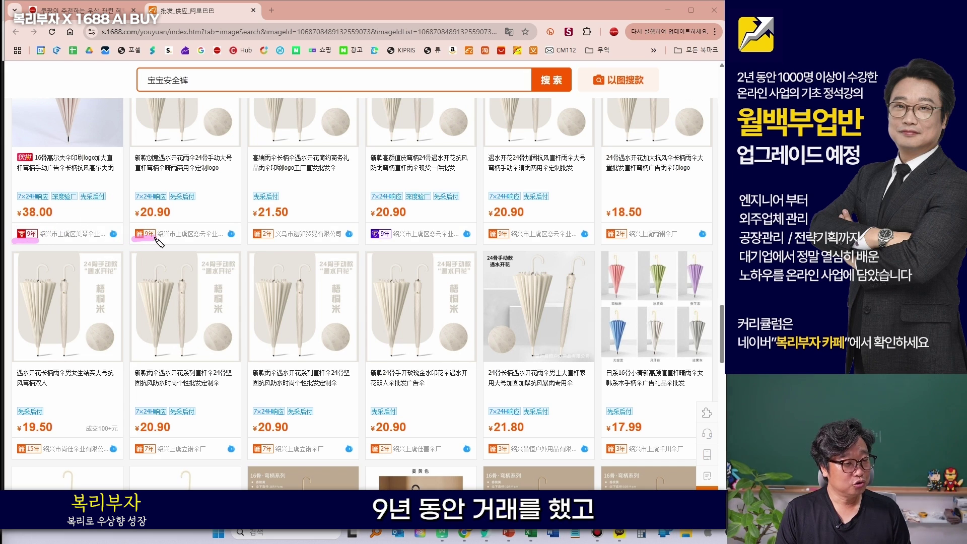
{"action": "left_click_drag", "start_coordinate": [151, 276], "coordinate": [149, 248]}
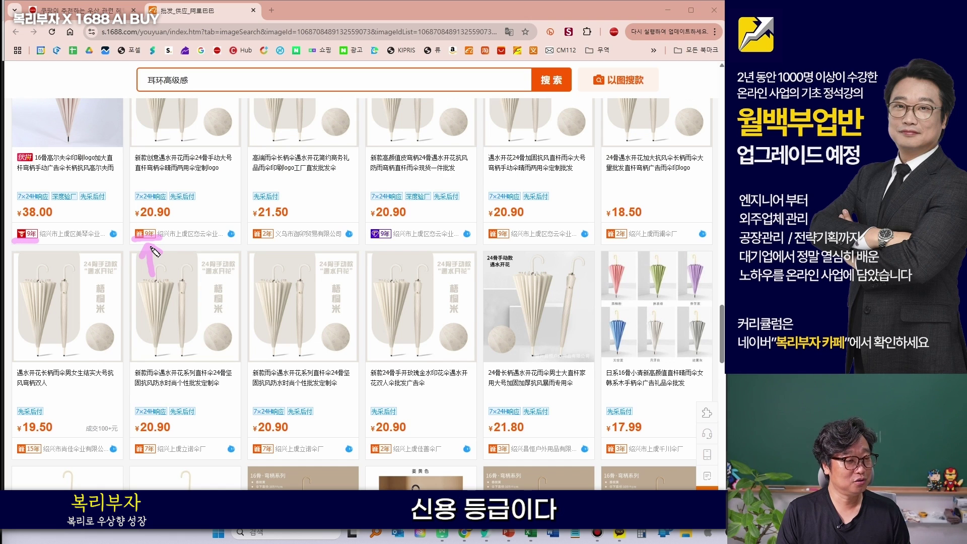
{"action": "mouse_move", "coordinate": [388, 241]}
{"action": "left_mouse_down"}
{"action": "mouse_move", "coordinate": [362, 241]}
{"action": "mouse_move", "coordinate": [385, 225]}
{"action": "left_mouse_up"}
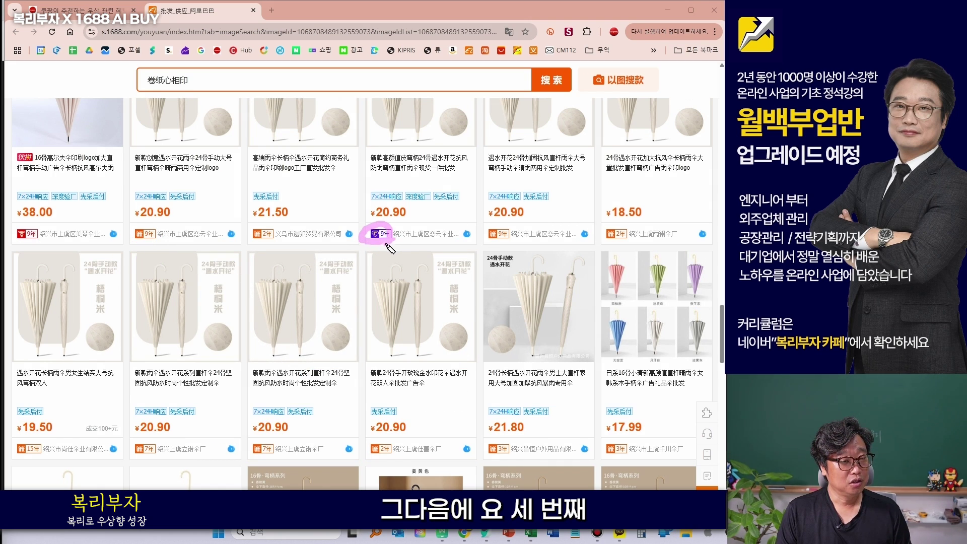
Step: Open the shop of the supplier with the purple 9年 badge and look through its home page
{"action": "left_click", "coordinate": [409, 240]}
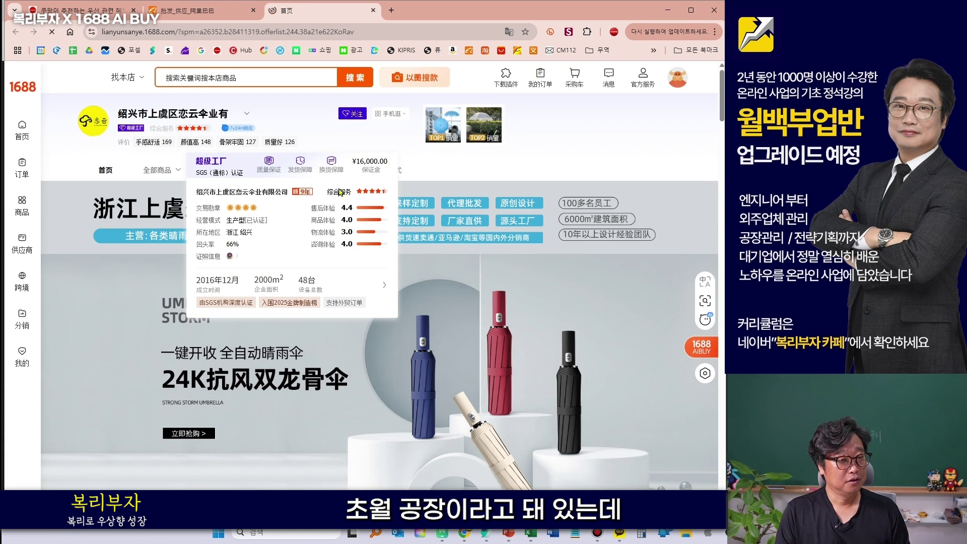
{"action": "left_click", "coordinate": [184, 119]}
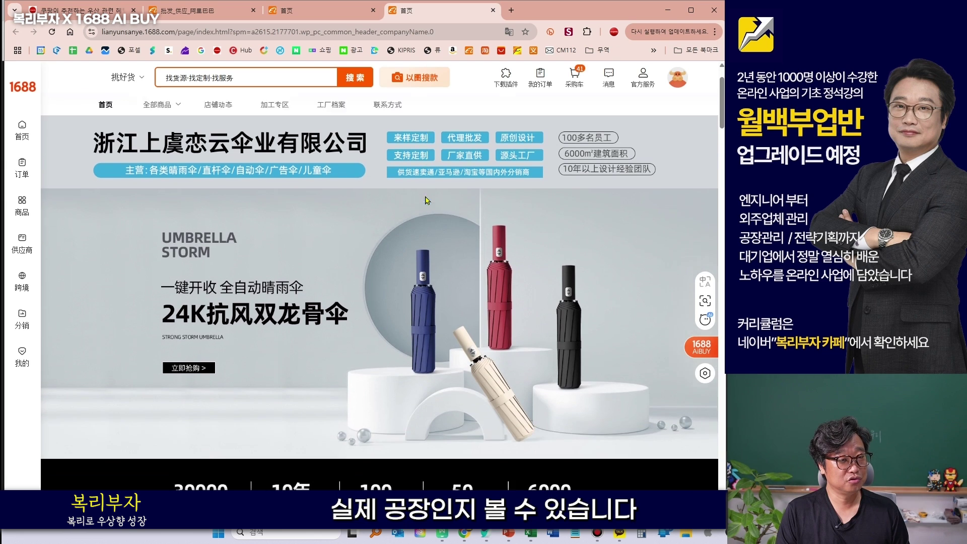
{"action": "scroll", "coordinate": [426, 201], "scroll_direction": "down", "scroll_amount": 15}
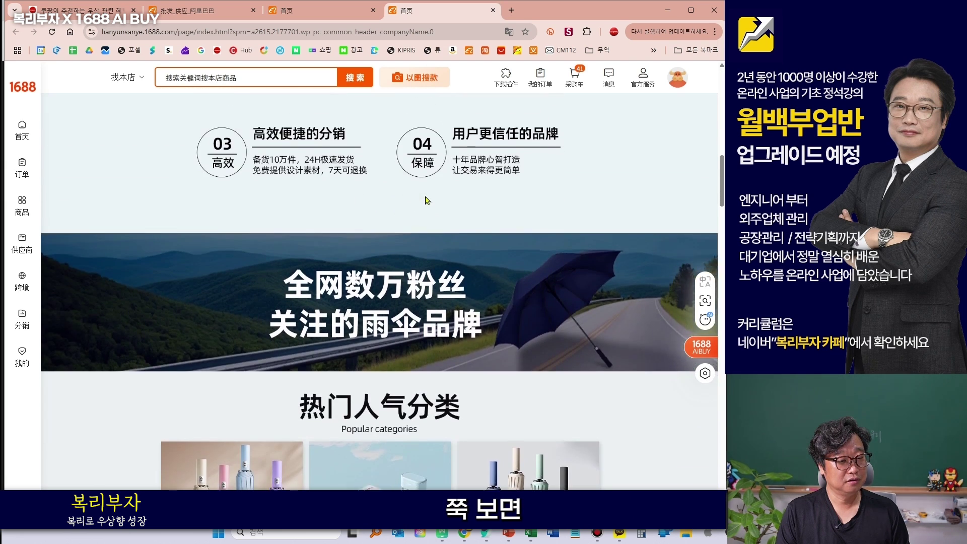
{"action": "scroll", "coordinate": [425, 201], "scroll_direction": "down", "scroll_amount": 15}
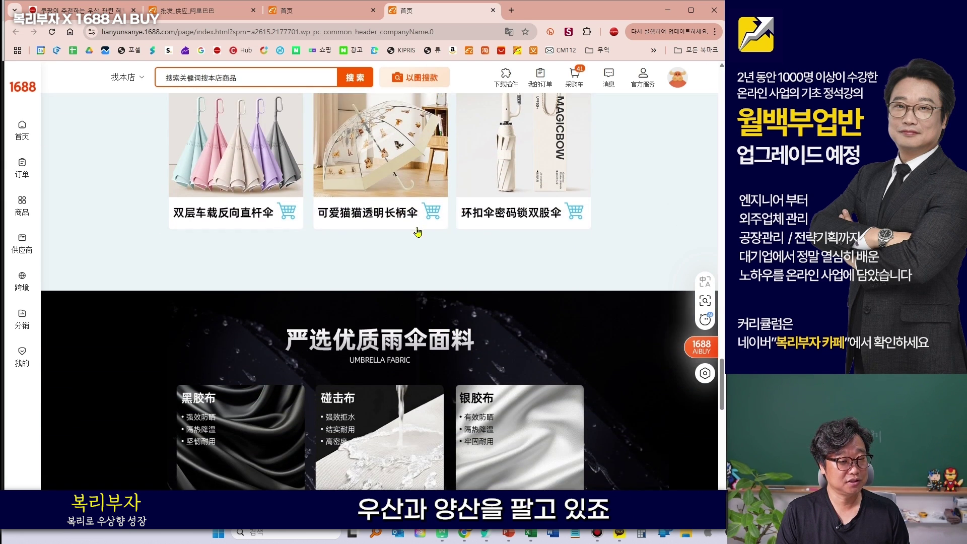
{"action": "scroll", "coordinate": [418, 233], "scroll_direction": "up", "scroll_amount": 20}
Step: Open the factory shop's full product list, review its product range and circle the umbrella listings
{"action": "left_click", "coordinate": [161, 170]}
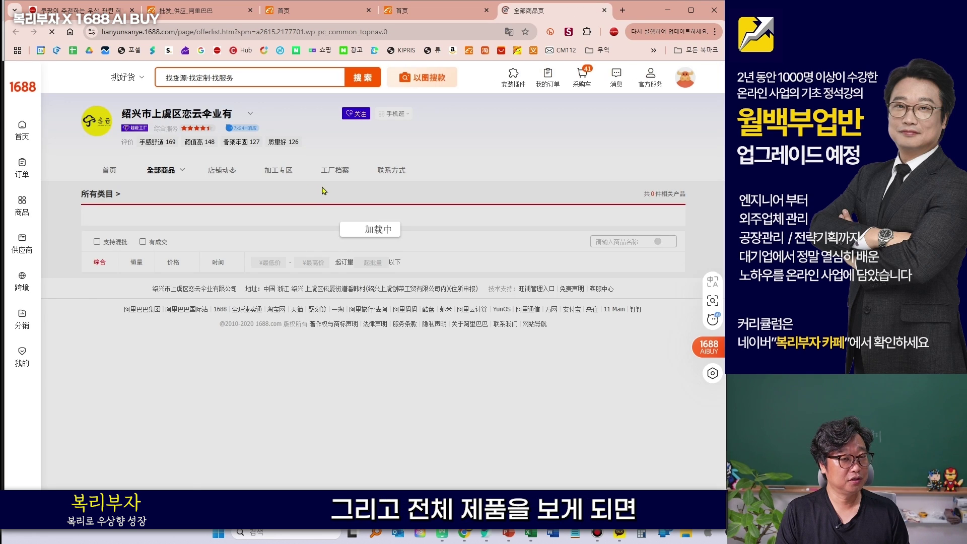
{"action": "scroll", "coordinate": [443, 230], "scroll_direction": "down", "scroll_amount": 5}
{"action": "scroll", "coordinate": [432, 320], "scroll_direction": "down", "scroll_amount": 10}
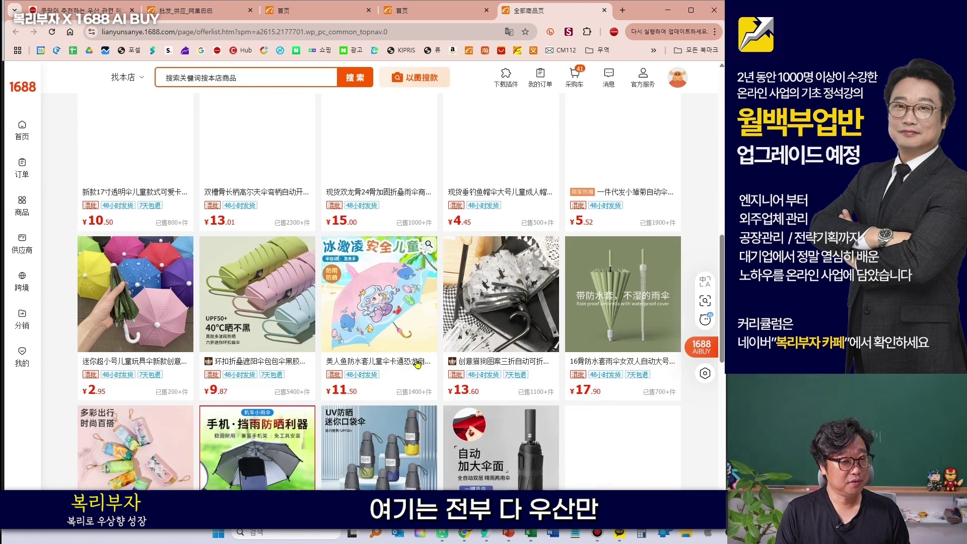
{"action": "scroll", "coordinate": [418, 359], "scroll_direction": "down", "scroll_amount": 1}
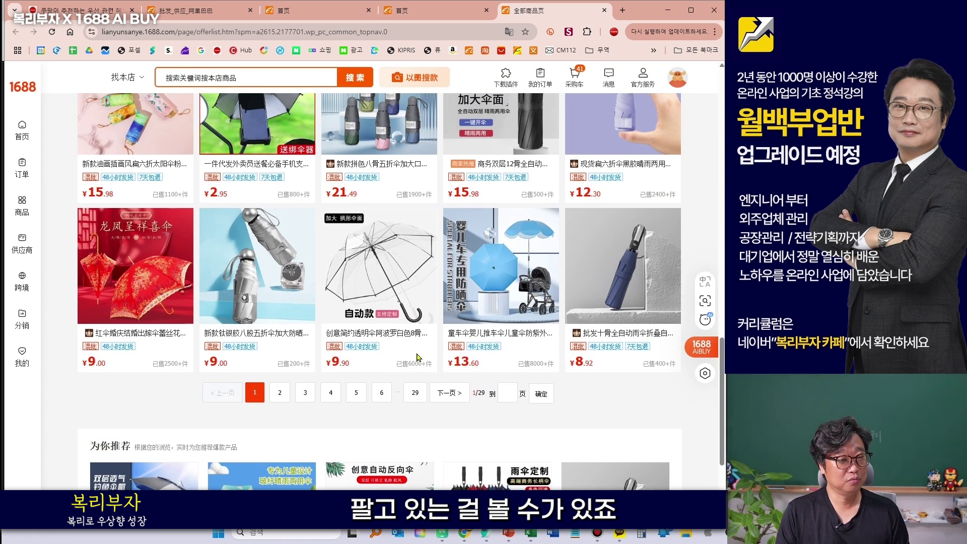
{"action": "scroll", "coordinate": [418, 356], "scroll_direction": "up", "scroll_amount": 3}
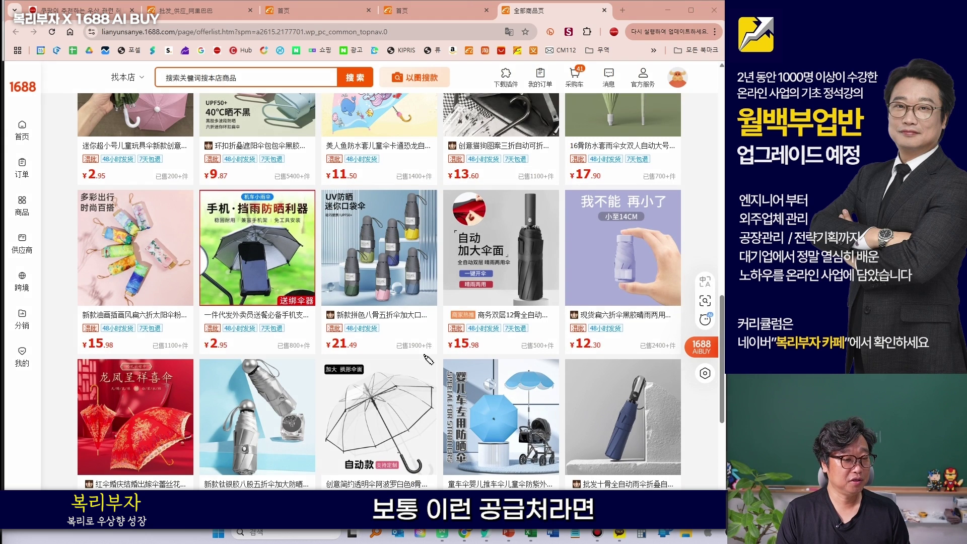
{"action": "scroll", "coordinate": [364, 271], "scroll_direction": "up", "scroll_amount": 10}
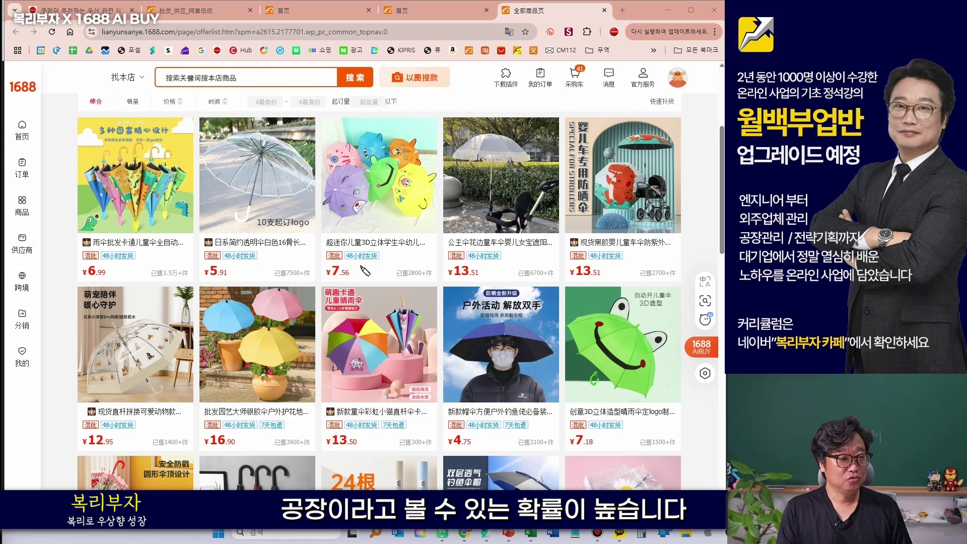
{"action": "mouse_move", "coordinate": [362, 418]}
{"action": "left_mouse_down"}
{"action": "mouse_move", "coordinate": [186, 342]}
{"action": "mouse_move", "coordinate": [343, 123]}
{"action": "mouse_move", "coordinate": [590, 342]}
{"action": "mouse_move", "coordinate": [491, 429]}
{"action": "left_mouse_up"}
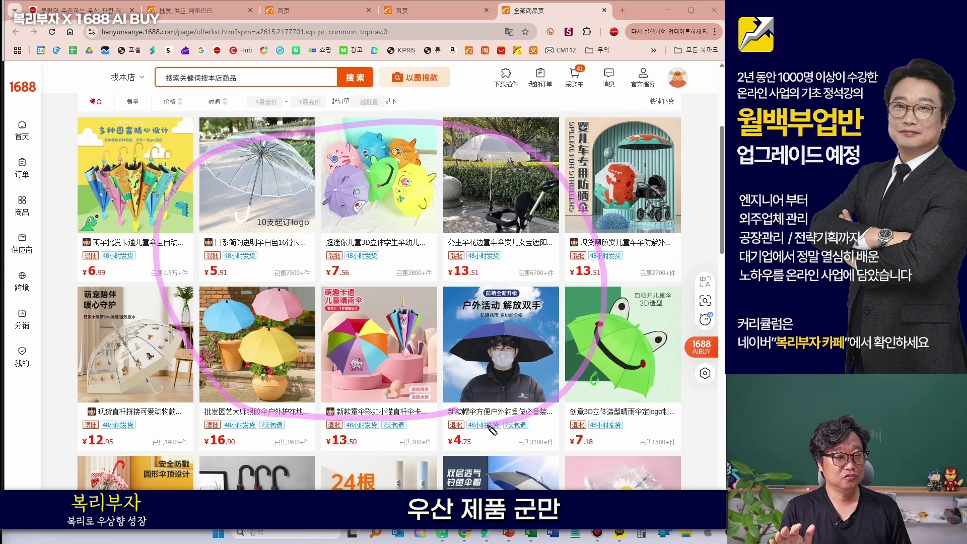
{"action": "scroll", "coordinate": [488, 430], "scroll_direction": "down", "scroll_amount": 2}
{"action": "scroll", "coordinate": [489, 430], "scroll_direction": "down", "scroll_amount": 5}
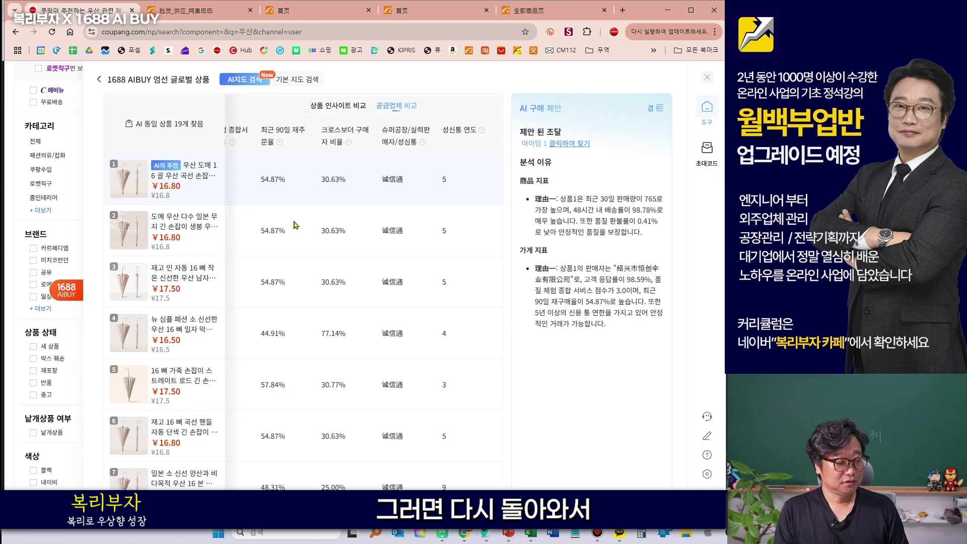
Step: Return to the AIBUY comparison on Coupang and examine the 성심통 연도, 최근 한 달 신상 등록수 and 판매 중인 상품 수 columns, marking key entries
{"action": "scroll", "coordinate": [397, 252], "scroll_direction": "right", "scroll_amount": 5}
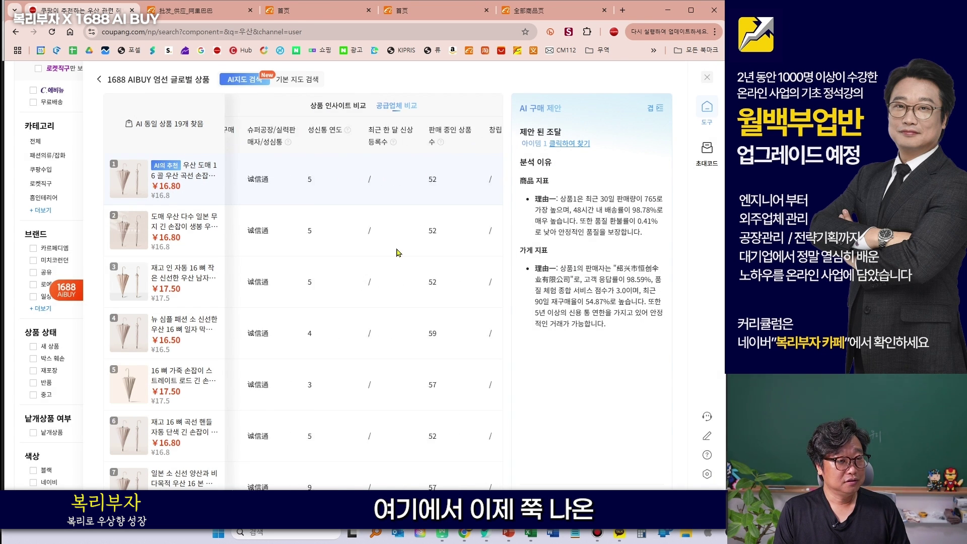
{"action": "scroll", "coordinate": [396, 253], "scroll_direction": "left", "scroll_amount": 2}
{"action": "left_click_drag", "start_coordinate": [346, 137], "coordinate": [371, 138]}
{"action": "mouse_move", "coordinate": [360, 190]}
{"action": "left_mouse_down"}
{"action": "mouse_move", "coordinate": [345, 169]}
{"action": "mouse_move", "coordinate": [366, 189]}
{"action": "left_mouse_up"}
{"action": "left_click_drag", "start_coordinate": [359, 246], "coordinate": [364, 241]}
{"action": "mouse_move", "coordinate": [364, 276]}
{"action": "left_mouse_down"}
{"action": "mouse_move", "coordinate": [347, 304]}
{"action": "mouse_move", "coordinate": [367, 281]}
{"action": "left_mouse_up"}
{"action": "scroll", "coordinate": [397, 268], "scroll_direction": "right", "scroll_amount": 2}
{"action": "mouse_move", "coordinate": [298, 133]}
{"action": "left_mouse_down"}
{"action": "mouse_move", "coordinate": [355, 146]}
{"action": "mouse_move", "coordinate": [298, 157]}
{"action": "left_mouse_up"}
{"action": "scroll", "coordinate": [327, 293], "scroll_direction": "down", "scroll_amount": 10}
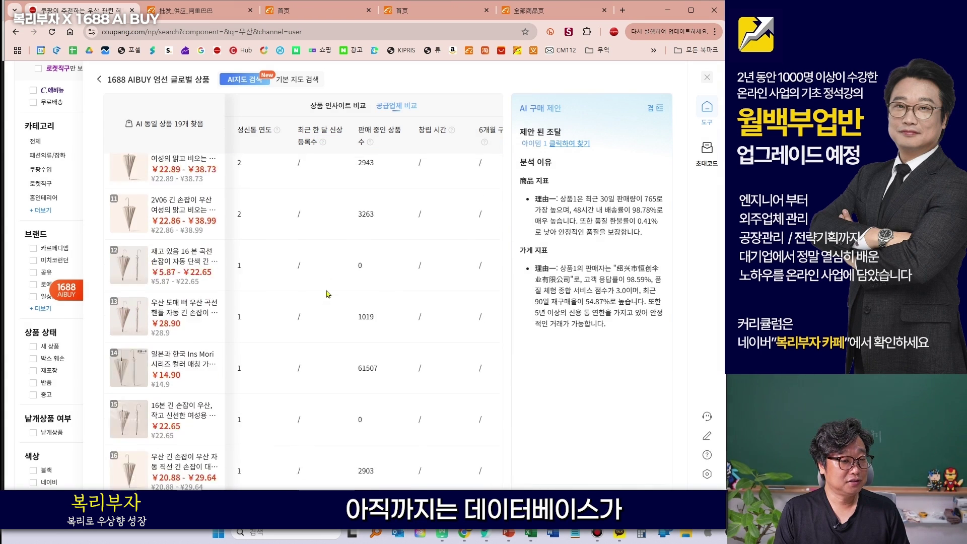
{"action": "scroll", "coordinate": [326, 321], "scroll_direction": "up", "scroll_amount": 10}
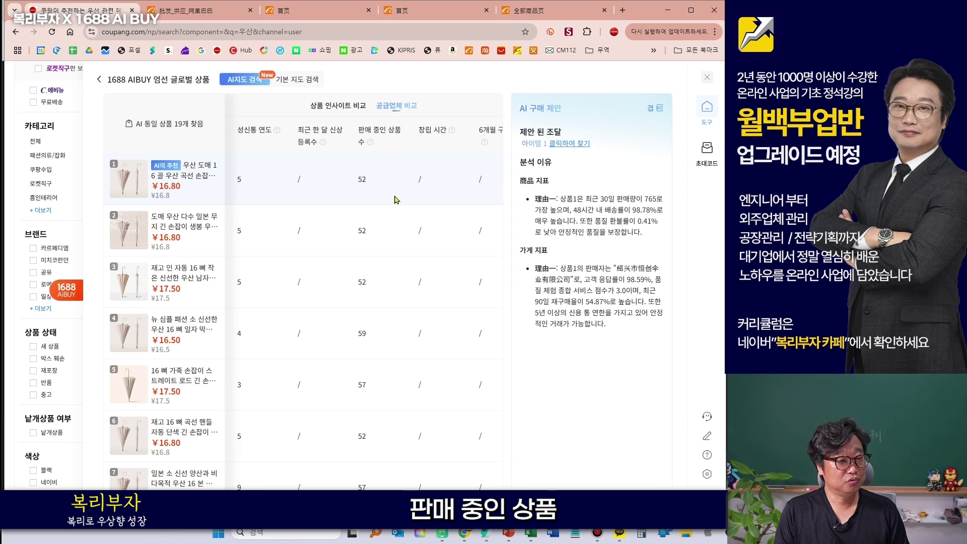
Step: Mark the 판매 중인 상품 수 value of item 10, the UG73 umbrella, and open that supplier's 1688 shop
{"action": "scroll", "coordinate": [377, 333], "scroll_direction": "down", "scroll_amount": 5}
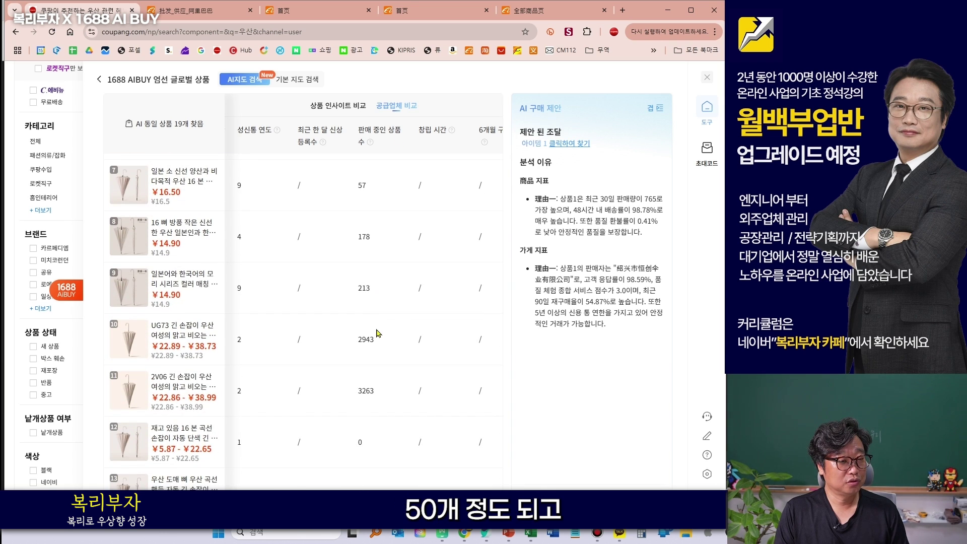
{"action": "mouse_move", "coordinate": [379, 351]}
{"action": "left_mouse_down"}
{"action": "mouse_move", "coordinate": [353, 333]}
{"action": "mouse_move", "coordinate": [381, 344]}
{"action": "left_mouse_up"}
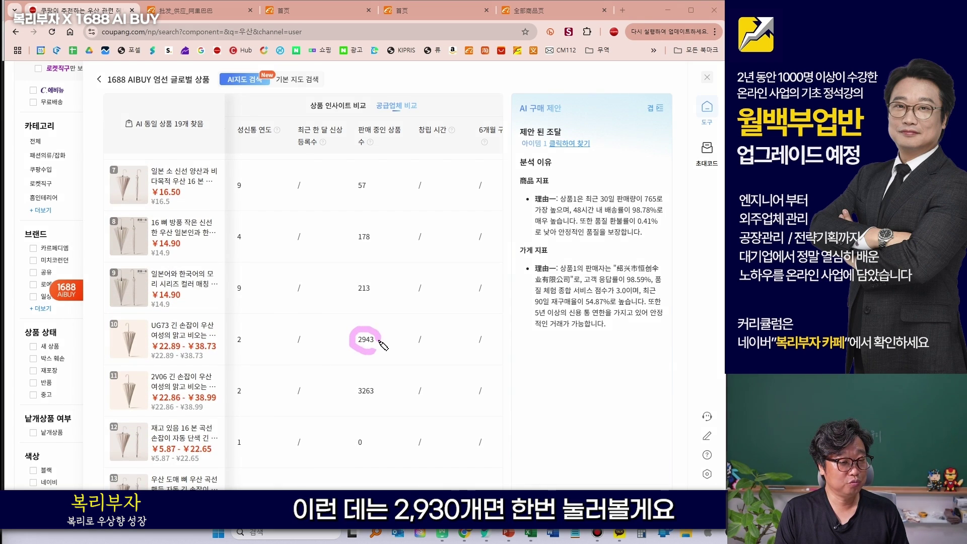
{"action": "key", "text": "Escape"}
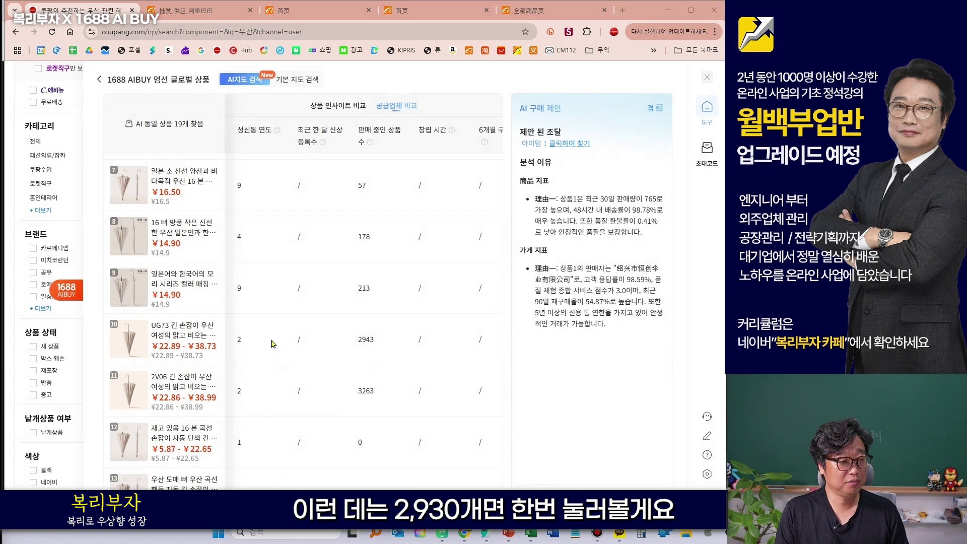
{"action": "left_click", "coordinate": [169, 336]}
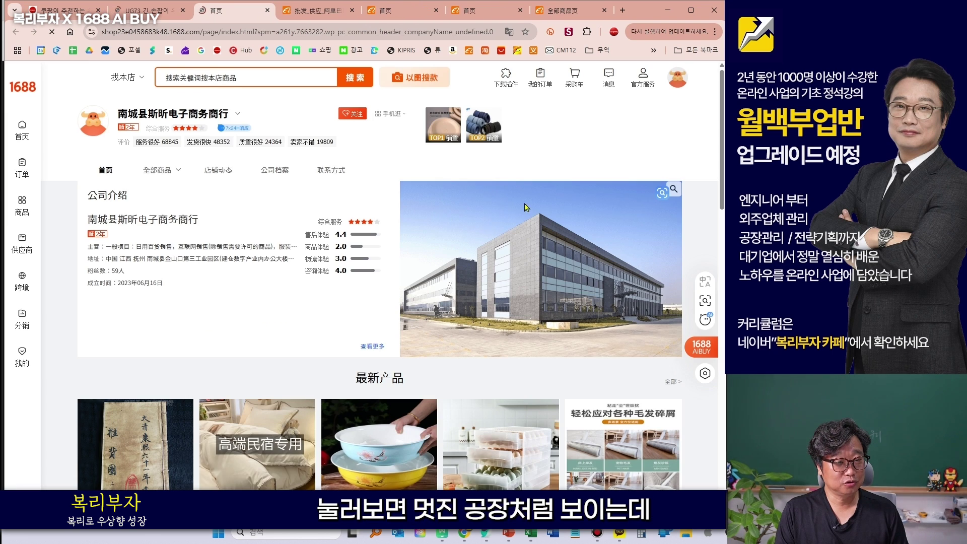
Step: Point an arrow at the building photo in the company introduction and look through the shop's newest products
{"action": "left_click_drag", "start_coordinate": [610, 127], "coordinate": [590, 211]}
{"action": "left_click_drag", "start_coordinate": [580, 189], "coordinate": [594, 216]}
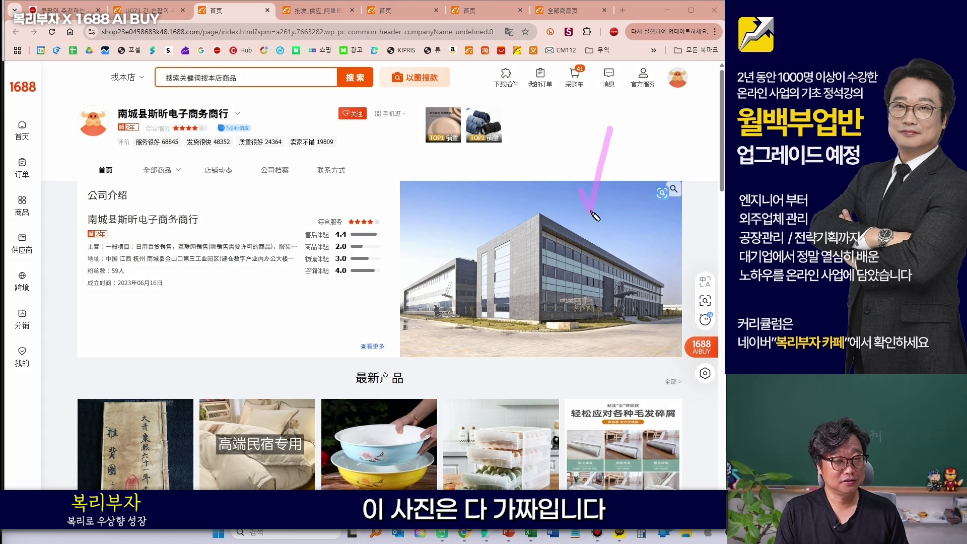
{"action": "key", "text": "Escape"}
{"action": "scroll", "coordinate": [502, 261], "scroll_direction": "down", "scroll_amount": 6}
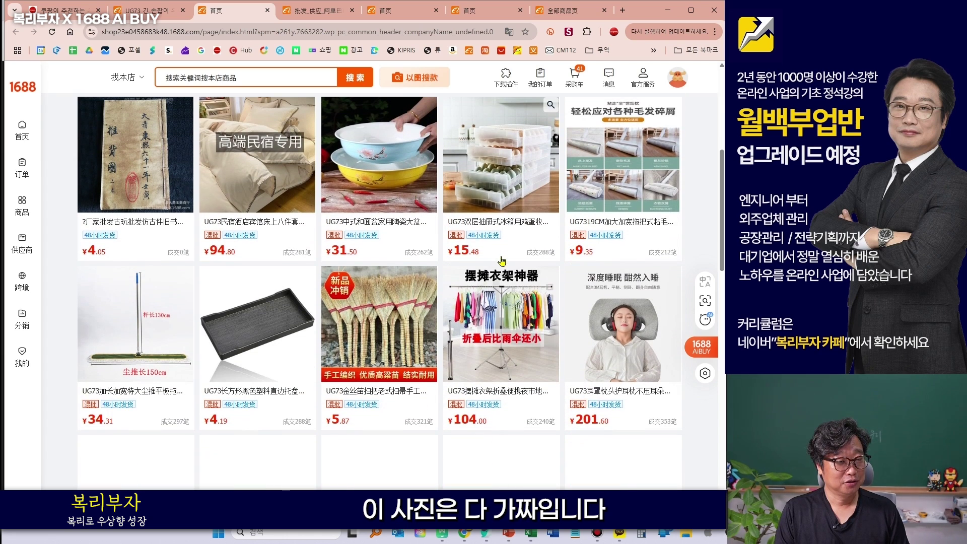
{"action": "scroll", "coordinate": [503, 261], "scroll_direction": "down", "scroll_amount": 3}
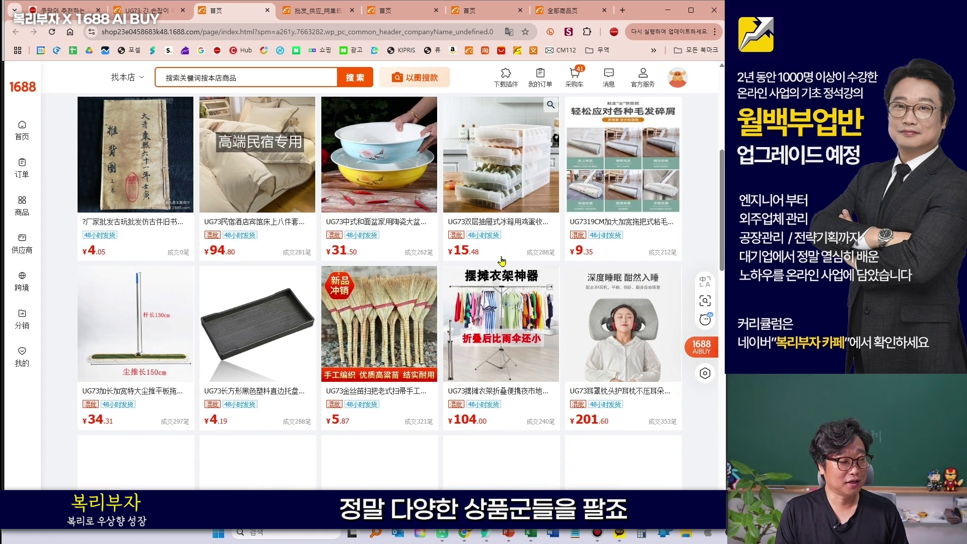
{"action": "scroll", "coordinate": [502, 261], "scroll_direction": "up", "scroll_amount": 3}
{"action": "scroll", "coordinate": [502, 261], "scroll_direction": "up", "scroll_amount": 2}
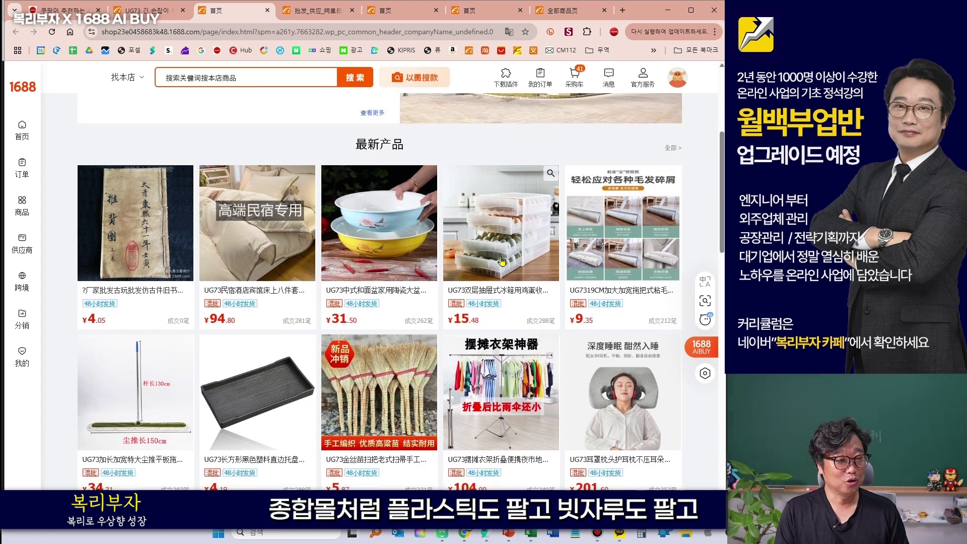
Step: Circle the bowls, brooms, head pillow and other unrelated items among the newest products, and go back to the company introduction
{"action": "scroll", "coordinate": [503, 261], "scroll_direction": "down", "scroll_amount": 1}
{"action": "key", "text": "ctrl+alt+g"}
{"action": "mouse_move", "coordinate": [407, 229]}
{"action": "left_mouse_down"}
{"action": "mouse_move", "coordinate": [403, 153]}
{"action": "mouse_move", "coordinate": [400, 225]}
{"action": "left_mouse_up"}
{"action": "mouse_move", "coordinate": [360, 301]}
{"action": "left_mouse_down"}
{"action": "mouse_move", "coordinate": [322, 393]}
{"action": "mouse_move", "coordinate": [385, 322]}
{"action": "left_mouse_up"}
{"action": "left_click_drag", "start_coordinate": [645, 403], "coordinate": [636, 392]}
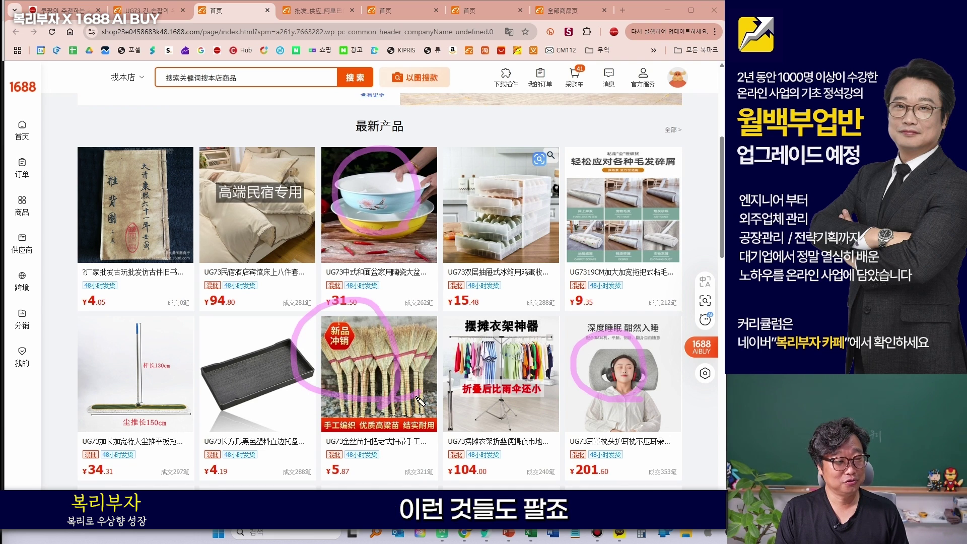
{"action": "mouse_move", "coordinate": [174, 412]}
{"action": "left_mouse_down"}
{"action": "mouse_move", "coordinate": [113, 417]}
{"action": "mouse_move", "coordinate": [227, 408]}
{"action": "left_mouse_up"}
{"action": "mouse_move", "coordinate": [446, 422]}
{"action": "left_mouse_down"}
{"action": "mouse_move", "coordinate": [375, 411]}
{"action": "mouse_move", "coordinate": [417, 416]}
{"action": "left_mouse_up"}
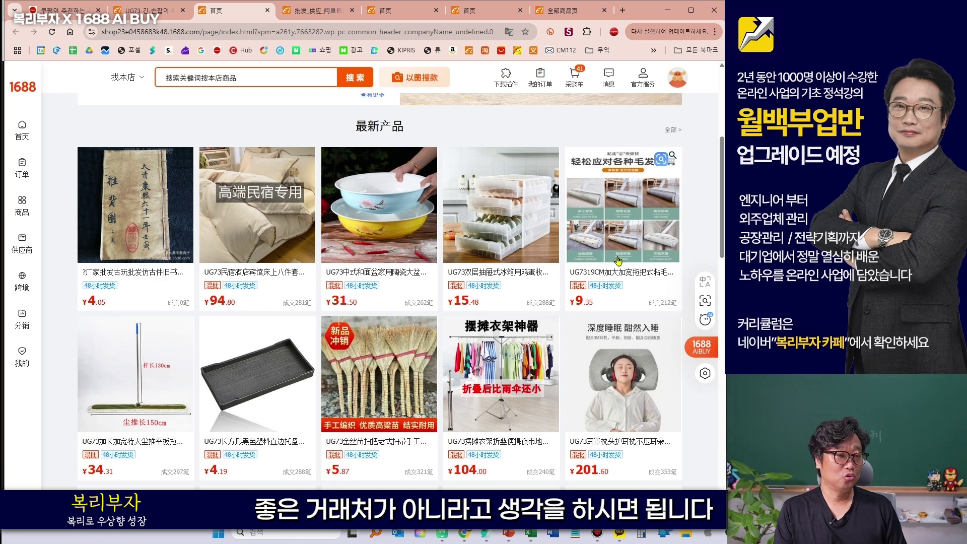
{"action": "scroll", "coordinate": [618, 260], "scroll_direction": "up", "scroll_amount": 2}
{"action": "scroll", "coordinate": [618, 261], "scroll_direction": "up", "scroll_amount": 3}
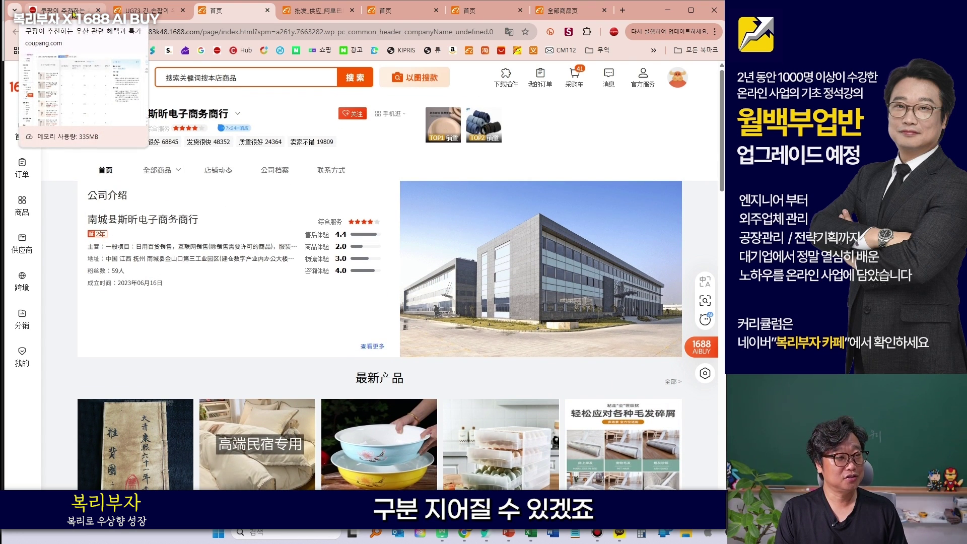
Step: Return to the AIBUY comparison on Coupang, circle and cross out the 판매 중인 상품 수 values of items 13 and 14, and clear the marks
{"action": "left_click", "coordinate": [73, 14]}
{"action": "scroll", "coordinate": [392, 273], "scroll_direction": "down", "scroll_amount": 2}
{"action": "mouse_move", "coordinate": [382, 430]}
{"action": "left_mouse_down"}
{"action": "mouse_move", "coordinate": [373, 459]}
{"action": "mouse_move", "coordinate": [385, 468]}
{"action": "left_mouse_up"}
{"action": "mouse_move", "coordinate": [382, 408]}
{"action": "left_mouse_down"}
{"action": "mouse_move", "coordinate": [367, 382]}
{"action": "mouse_move", "coordinate": [386, 411]}
{"action": "left_mouse_up"}
{"action": "mouse_move", "coordinate": [451, 390]}
{"action": "left_mouse_down"}
{"action": "mouse_move", "coordinate": [421, 418]}
{"action": "mouse_move", "coordinate": [448, 429]}
{"action": "mouse_move", "coordinate": [426, 449]}
{"action": "mouse_move", "coordinate": [448, 450]}
{"action": "left_mouse_up"}
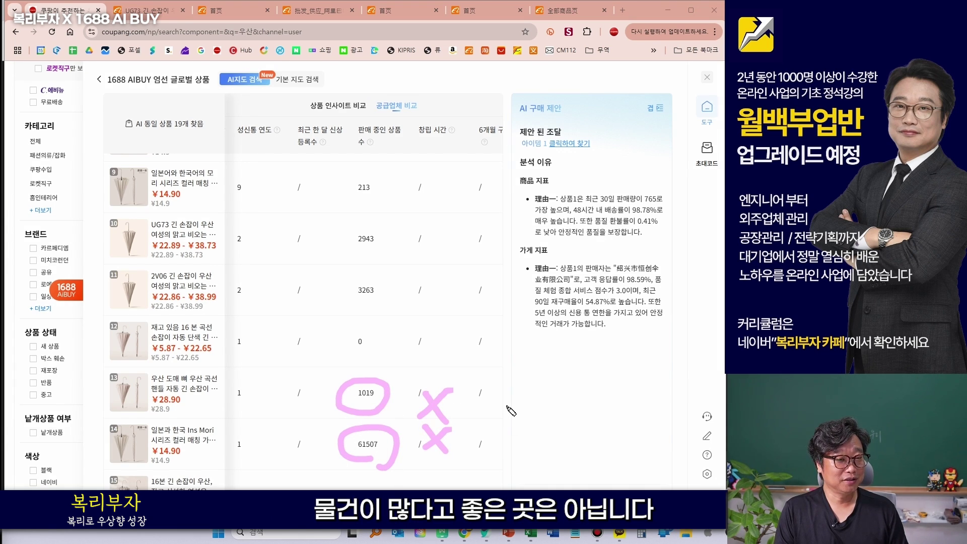
{"action": "key", "text": "Escape"}
Step: Circle the 창립 시간, 6개월 구매자 수 and 공장 면적 entries of the first suppliers, and clear the mark
{"action": "scroll", "coordinate": [481, 388], "scroll_direction": "up", "scroll_amount": 8}
{"action": "scroll", "coordinate": [481, 386], "scroll_direction": "right", "scroll_amount": 2}
{"action": "key", "text": "ctrl+2"}
{"action": "mouse_move", "coordinate": [450, 253]}
{"action": "left_mouse_down"}
{"action": "mouse_move", "coordinate": [373, 262]}
{"action": "mouse_move", "coordinate": [378, 139]}
{"action": "mouse_move", "coordinate": [496, 233]}
{"action": "mouse_move", "coordinate": [328, 232]}
{"action": "mouse_move", "coordinate": [433, 133]}
{"action": "mouse_move", "coordinate": [476, 240]}
{"action": "mouse_move", "coordinate": [310, 214]}
{"action": "mouse_move", "coordinate": [428, 133]}
{"action": "mouse_move", "coordinate": [447, 244]}
{"action": "mouse_move", "coordinate": [486, 262]}
{"action": "left_mouse_up"}
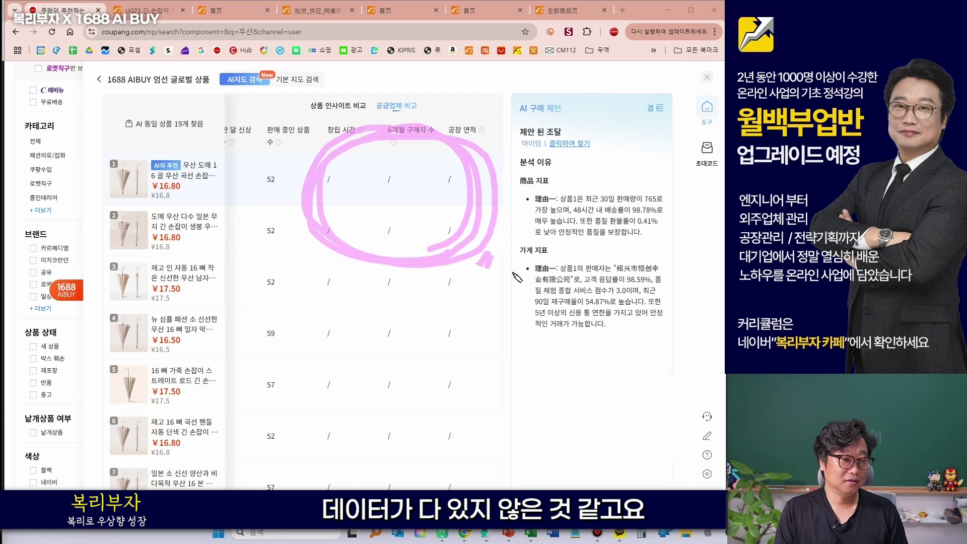
{"action": "key", "text": "Escape"}
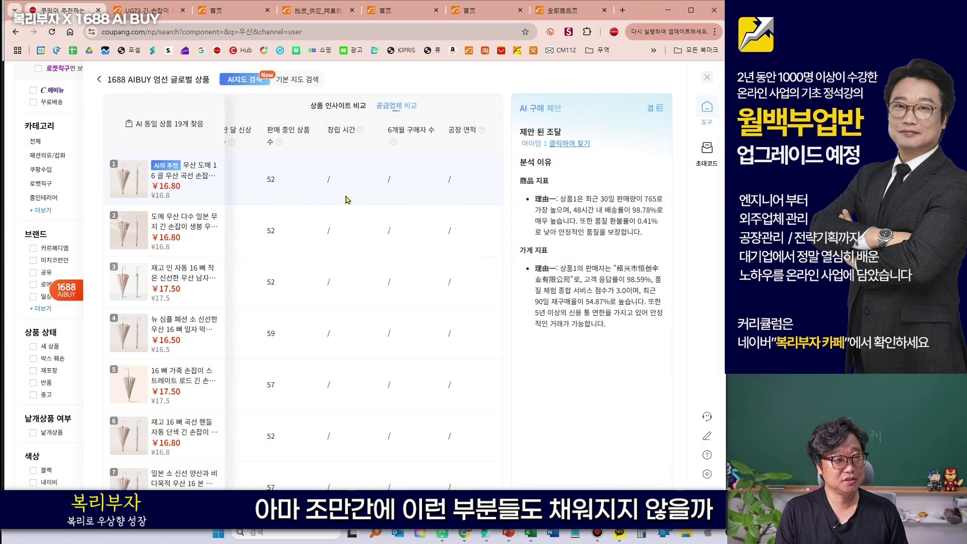
Step: Underline the 상품 인사이트 비교 and 공급업체 비교 headings and switch the table to the 상품 인사이트 비교
{"action": "scroll", "coordinate": [346, 199], "scroll_direction": "right", "scroll_amount": 5}
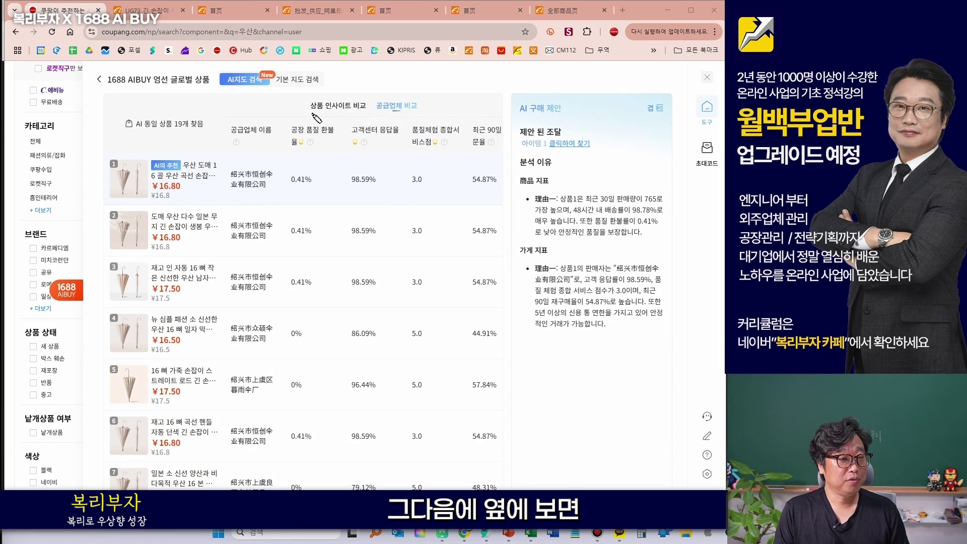
{"action": "left_click_drag", "start_coordinate": [311, 114], "coordinate": [427, 120]}
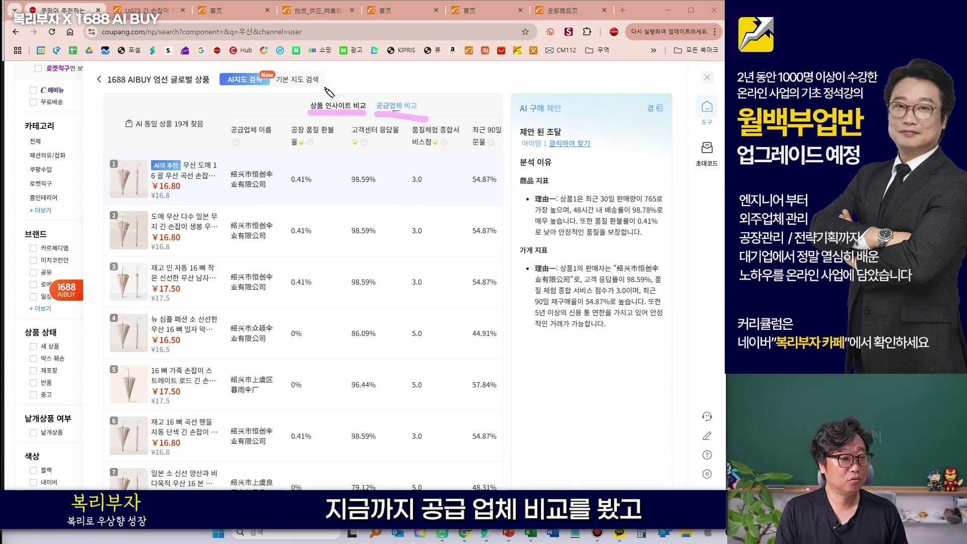
{"action": "left_click_drag", "start_coordinate": [325, 88], "coordinate": [351, 80]}
{"action": "left_click", "coordinate": [345, 108]}
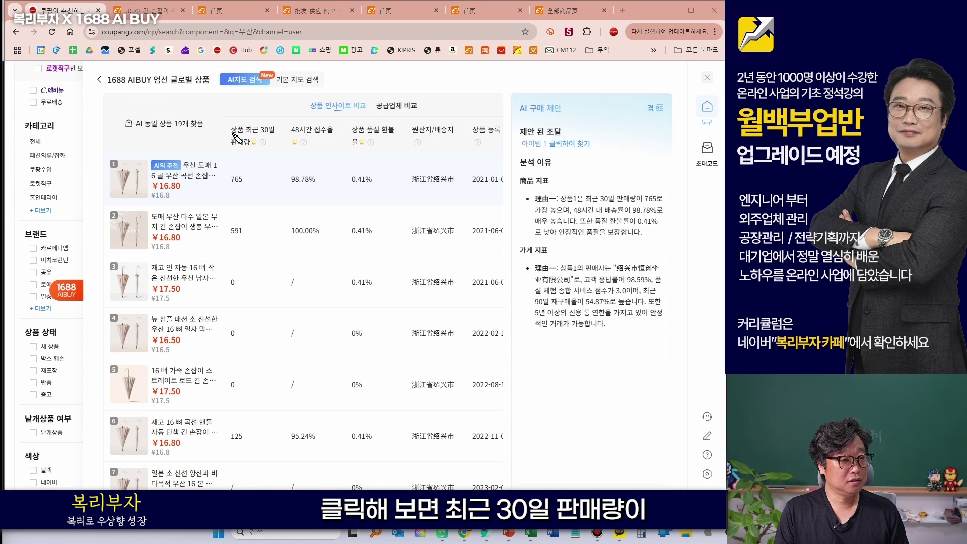
Step: Mark item 1's last-30-day sales, compare the other products' sales, and circle item 1's 48시간 접수율
{"action": "mouse_move", "coordinate": [253, 185]}
{"action": "left_mouse_down"}
{"action": "mouse_move", "coordinate": [222, 196]}
{"action": "mouse_move", "coordinate": [243, 160]}
{"action": "left_mouse_up"}
{"action": "scroll", "coordinate": [276, 270], "scroll_direction": "down", "scroll_amount": 10}
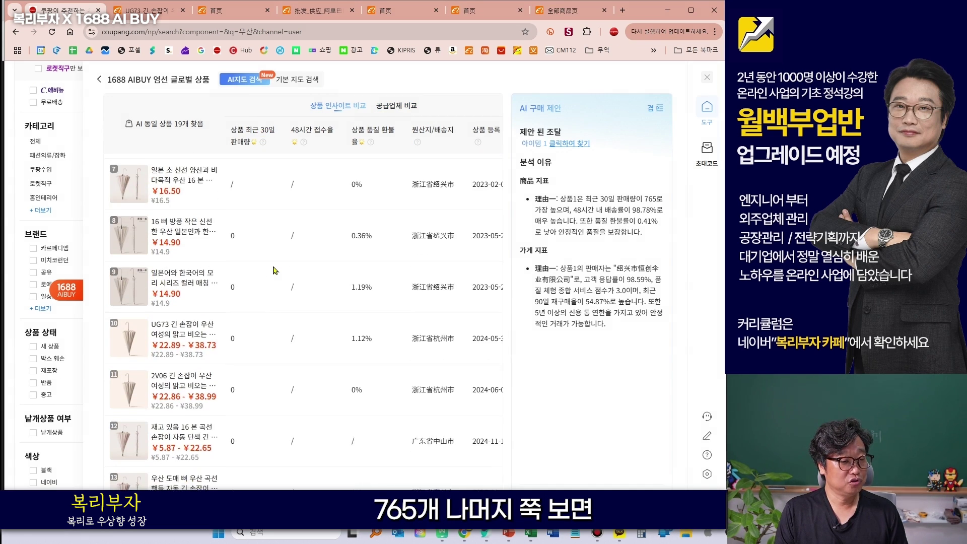
{"action": "scroll", "coordinate": [273, 266], "scroll_direction": "up", "scroll_amount": 10}
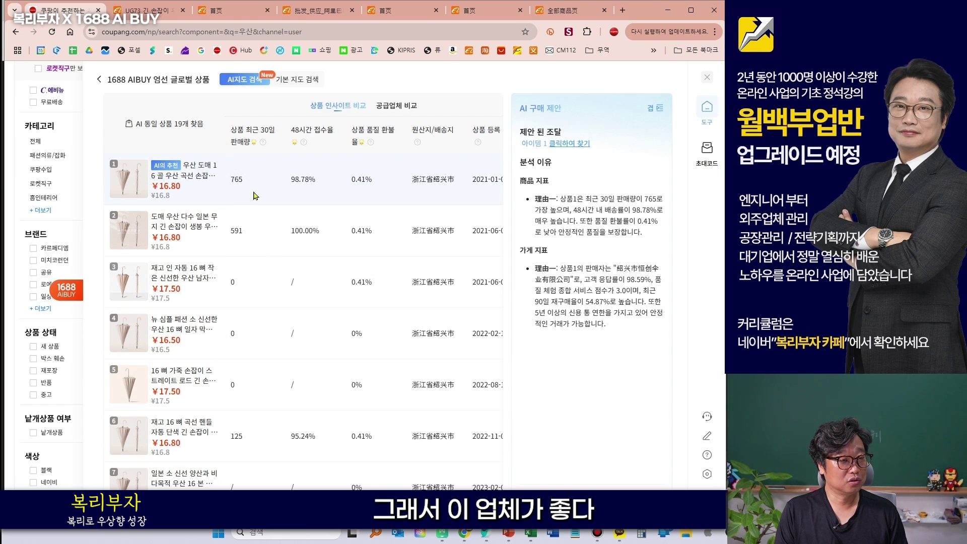
{"action": "left_click_drag", "start_coordinate": [301, 190], "coordinate": [317, 194]}
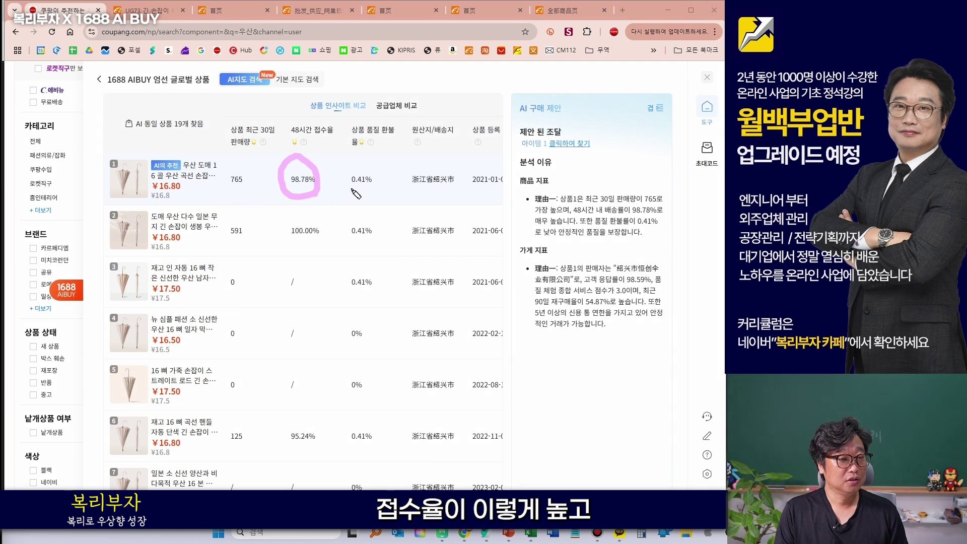
Step: Mark the 재구매율 and 평균 발송 시간 headings, tick the shipping times of items 1, 2 and 6, and check the remaining products
{"action": "scroll", "coordinate": [356, 194], "scroll_direction": "right", "scroll_amount": 4}
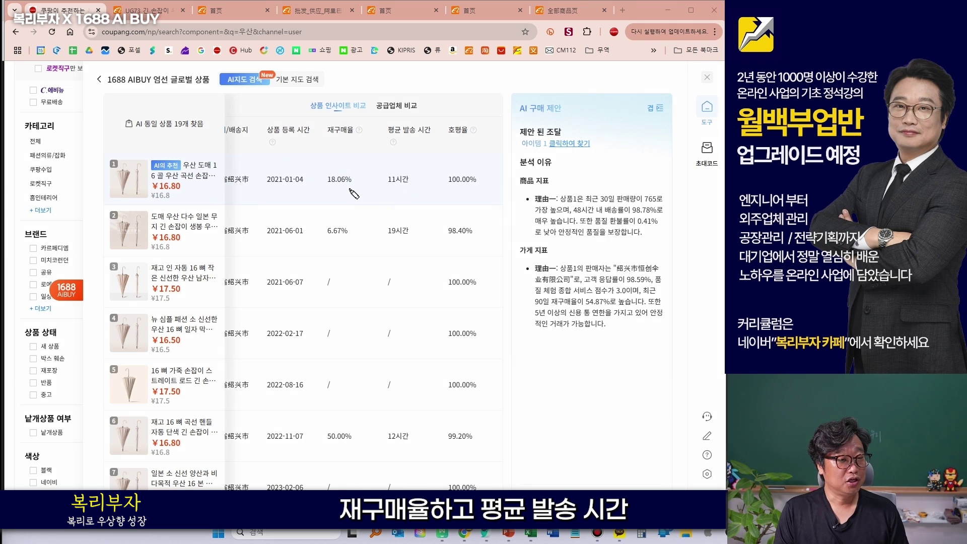
{"action": "left_click_drag", "start_coordinate": [351, 141], "coordinate": [346, 145]}
{"action": "mouse_move", "coordinate": [426, 146]}
{"action": "left_mouse_down"}
{"action": "mouse_move", "coordinate": [398, 151]}
{"action": "mouse_move", "coordinate": [428, 120]}
{"action": "mouse_move", "coordinate": [417, 152]}
{"action": "left_mouse_up"}
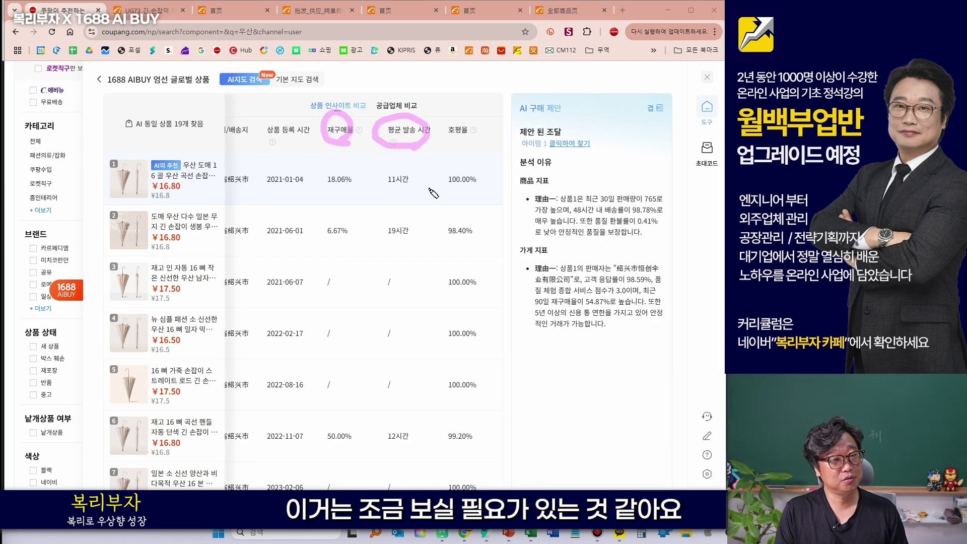
{"action": "mouse_move", "coordinate": [380, 136]}
{"action": "left_mouse_down"}
{"action": "mouse_move", "coordinate": [436, 141]}
{"action": "mouse_move", "coordinate": [426, 181]}
{"action": "mouse_move", "coordinate": [442, 155]}
{"action": "left_mouse_up"}
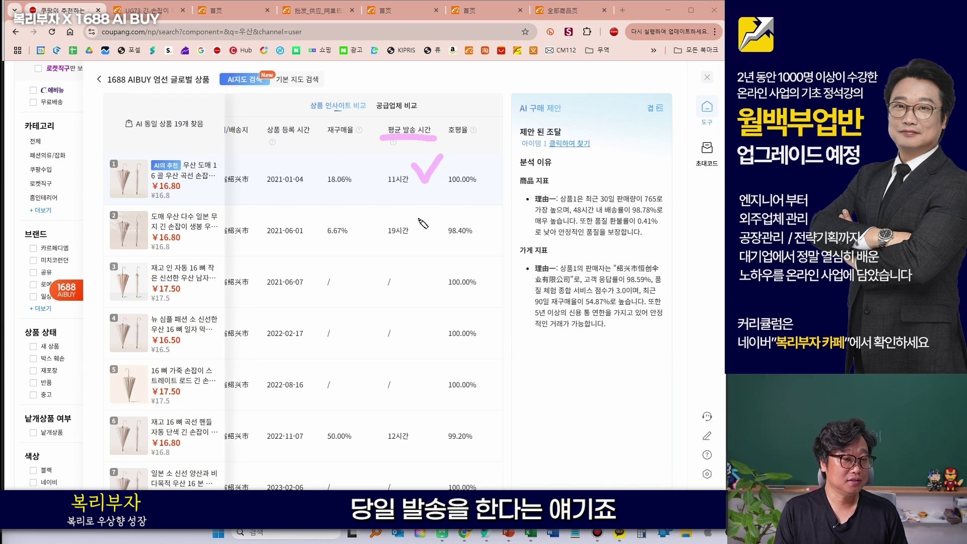
{"action": "mouse_move", "coordinate": [411, 224]}
{"action": "left_mouse_down"}
{"action": "mouse_move", "coordinate": [419, 234]}
{"action": "mouse_move", "coordinate": [433, 215]}
{"action": "left_mouse_up"}
{"action": "left_click_drag", "start_coordinate": [414, 431], "coordinate": [434, 419]}
{"action": "key", "text": "Escape"}
{"action": "scroll", "coordinate": [433, 419], "scroll_direction": "down", "scroll_amount": 6}
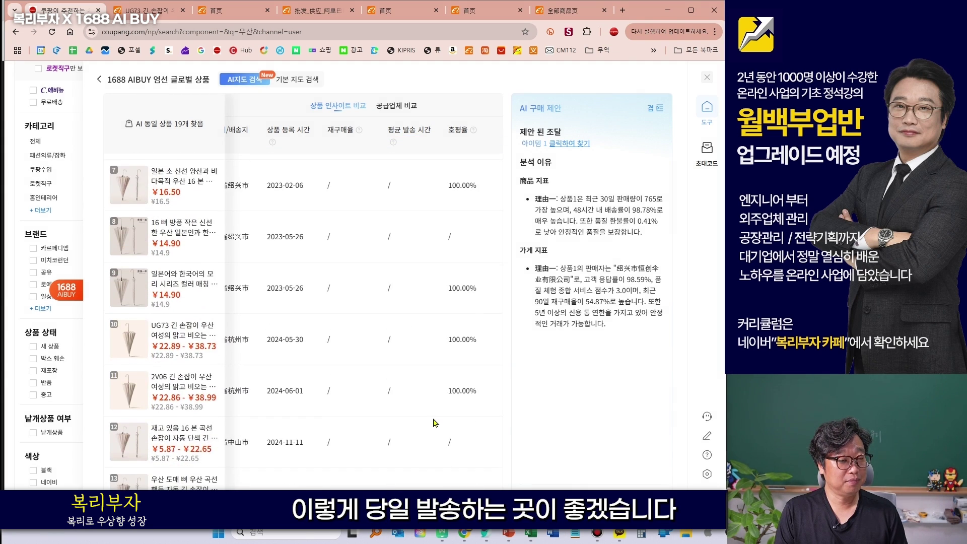
{"action": "scroll", "coordinate": [435, 423], "scroll_direction": "up", "scroll_amount": 6}
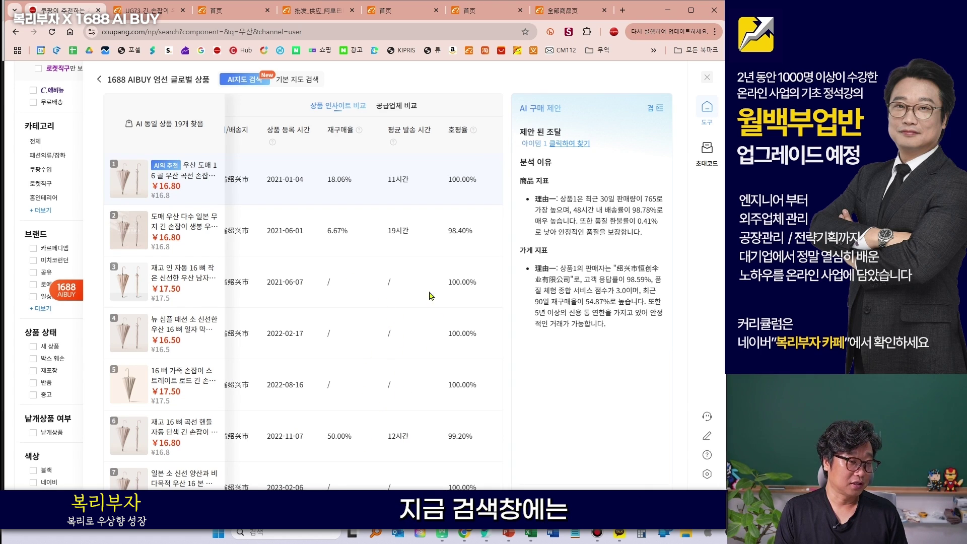
Step: Underline the 평균 발송 시간 heading once more, clear the mark, and return to the table's first columns
{"action": "scroll", "coordinate": [386, 388], "scroll_direction": "left", "scroll_amount": 2}
{"action": "left_click_drag", "start_coordinate": [445, 134], "coordinate": [488, 137]}
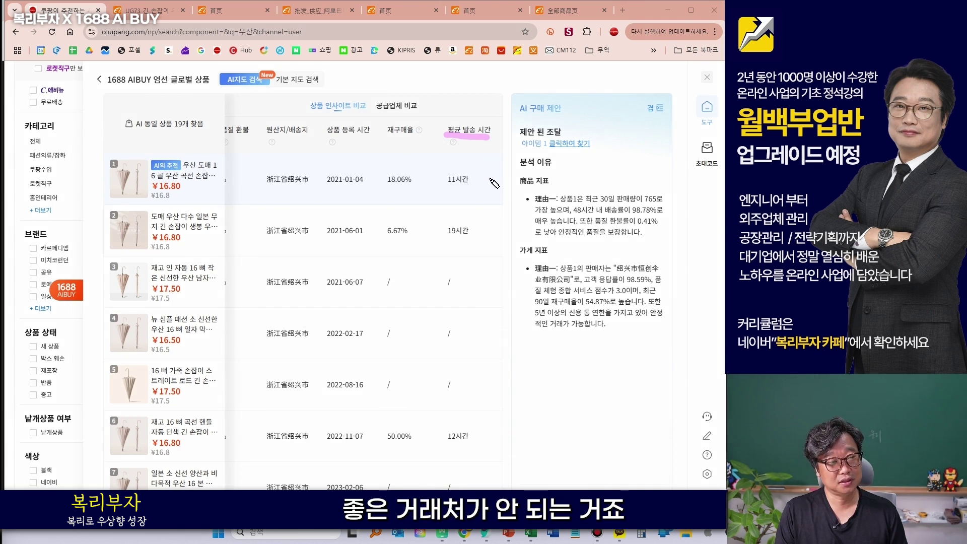
{"action": "key", "text": "Escape"}
{"action": "scroll", "coordinate": [328, 232], "scroll_direction": "left", "scroll_amount": 5}
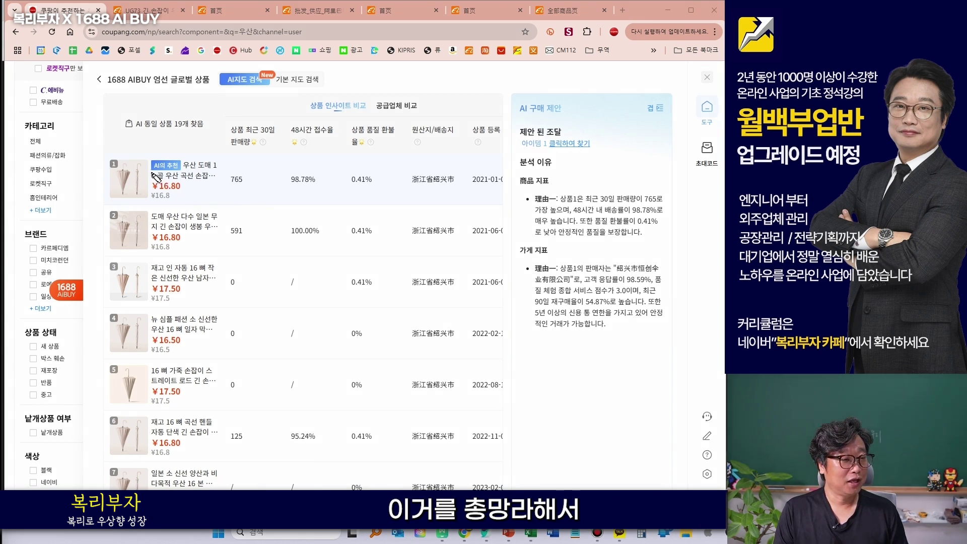
Step: Trace across item 1's metrics to the AI 구매 제안 analysis and put a check mark on item 1
{"action": "mouse_move", "coordinate": [151, 174]}
{"action": "left_mouse_down"}
{"action": "mouse_move", "coordinate": [183, 173]}
{"action": "mouse_move", "coordinate": [200, 132]}
{"action": "mouse_move", "coordinate": [444, 121]}
{"action": "mouse_move", "coordinate": [499, 145]}
{"action": "mouse_move", "coordinate": [462, 147]}
{"action": "left_mouse_up"}
{"action": "mouse_move", "coordinate": [517, 168]}
{"action": "left_mouse_down"}
{"action": "mouse_move", "coordinate": [547, 167]}
{"action": "mouse_move", "coordinate": [548, 187]}
{"action": "left_mouse_up"}
{"action": "left_click_drag", "start_coordinate": [118, 151], "coordinate": [162, 144]}
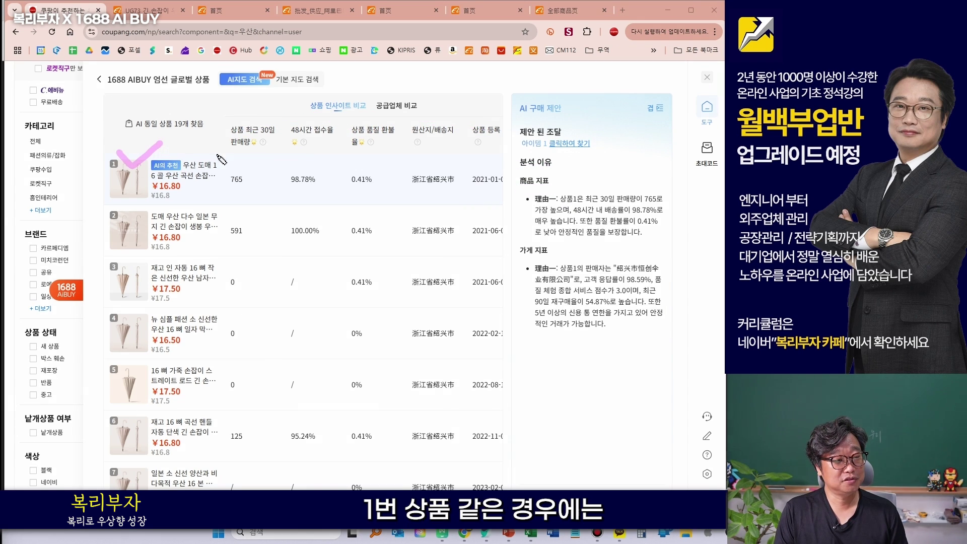
Step: Underline the 30-day sales, 48-hour delivery rate and refund rate in the product analysis, circle item 1's sales figure, and tick the paragraph
{"action": "left_click_drag", "start_coordinate": [587, 201], "coordinate": [658, 205]}
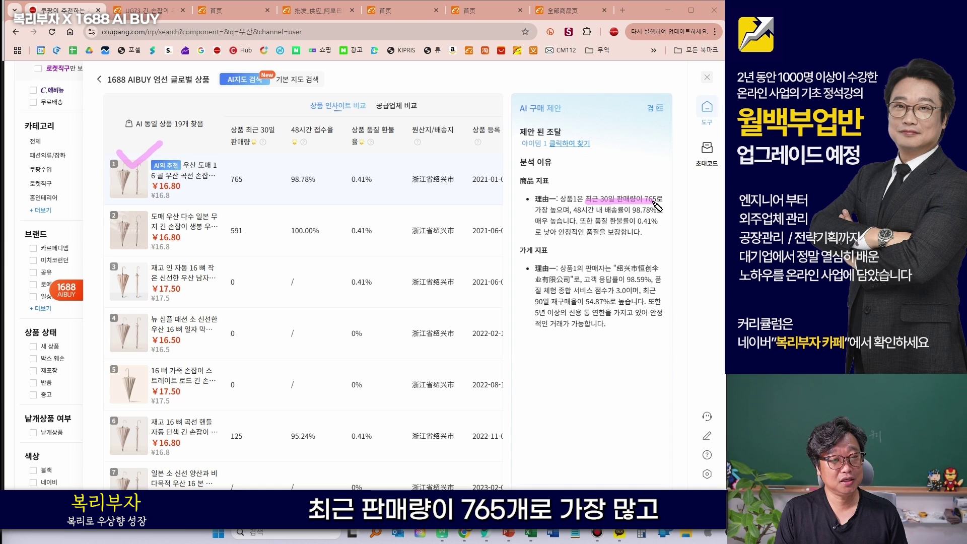
{"action": "mouse_move", "coordinate": [253, 181]}
{"action": "left_mouse_down"}
{"action": "mouse_move", "coordinate": [245, 197]}
{"action": "mouse_move", "coordinate": [247, 169]}
{"action": "mouse_move", "coordinate": [252, 185]}
{"action": "left_mouse_up"}
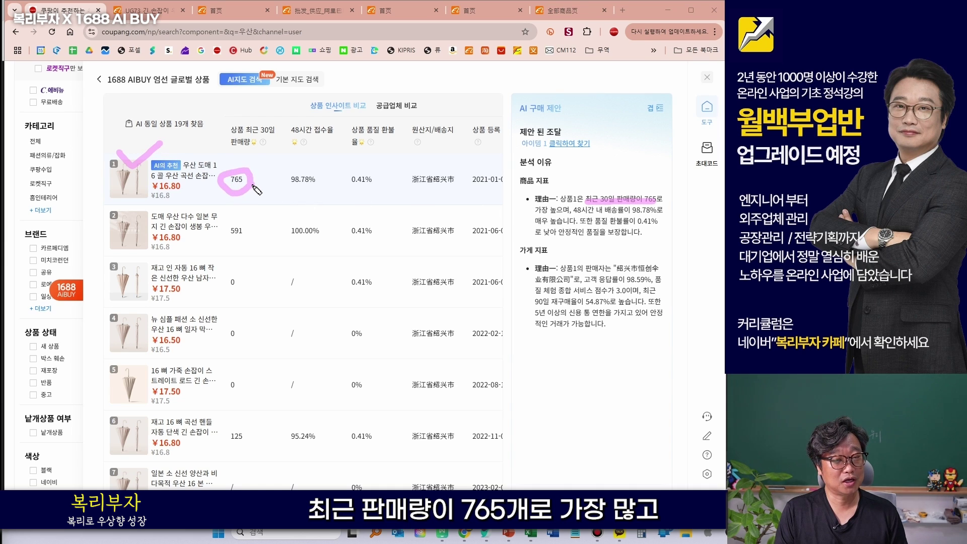
{"action": "left_click_drag", "start_coordinate": [573, 212], "coordinate": [657, 212]}
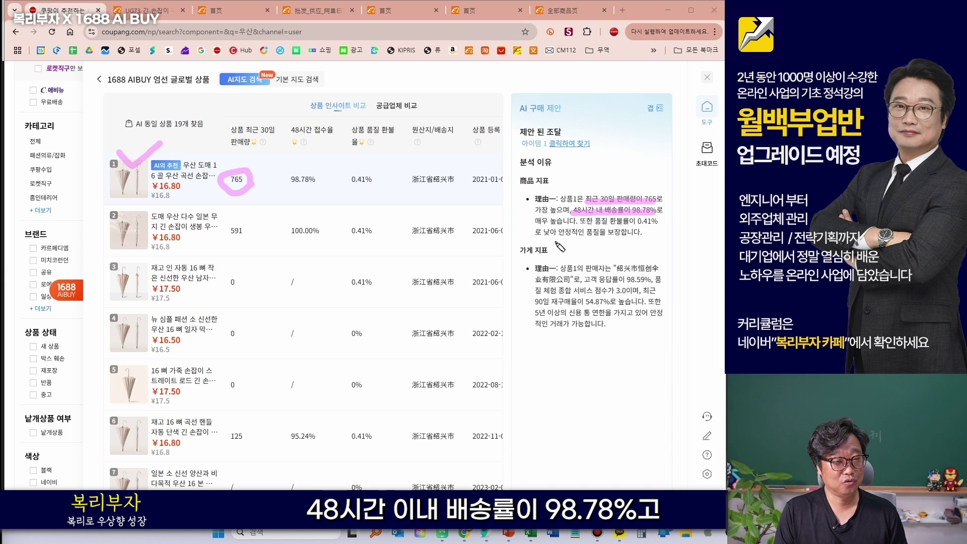
{"action": "left_click_drag", "start_coordinate": [608, 225], "coordinate": [657, 225]}
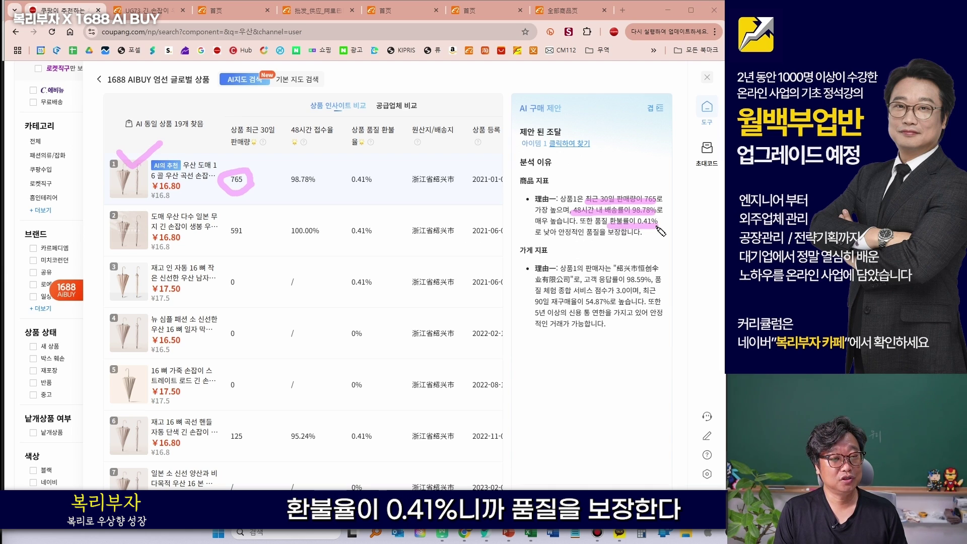
{"action": "mouse_move", "coordinate": [512, 202]}
{"action": "left_mouse_down"}
{"action": "mouse_move", "coordinate": [517, 217]}
{"action": "mouse_move", "coordinate": [536, 187]}
{"action": "left_mouse_up"}
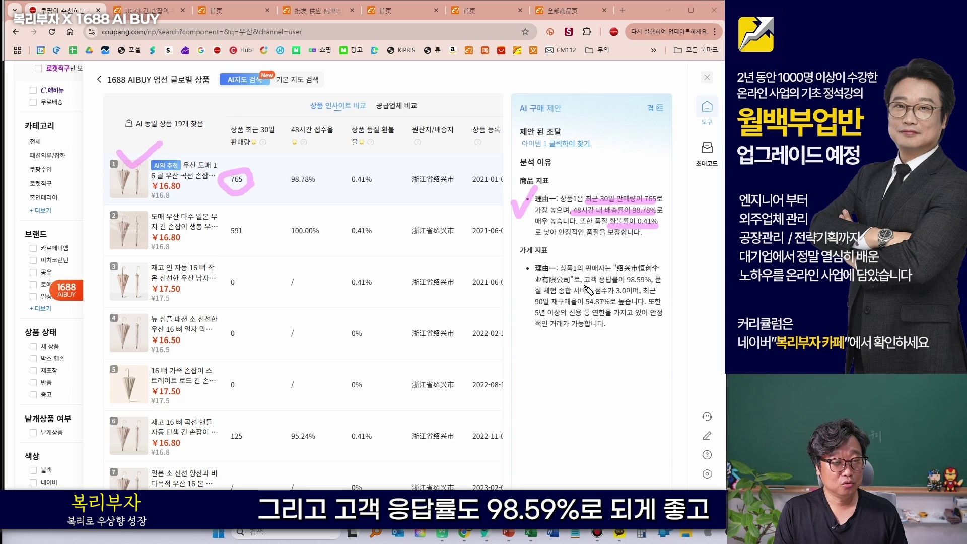
Step: Underline the response rate, service score, repurchase rate and credit years in the store analysis, tick it, and clear all marks
{"action": "left_click_drag", "start_coordinate": [586, 286], "coordinate": [638, 285]}
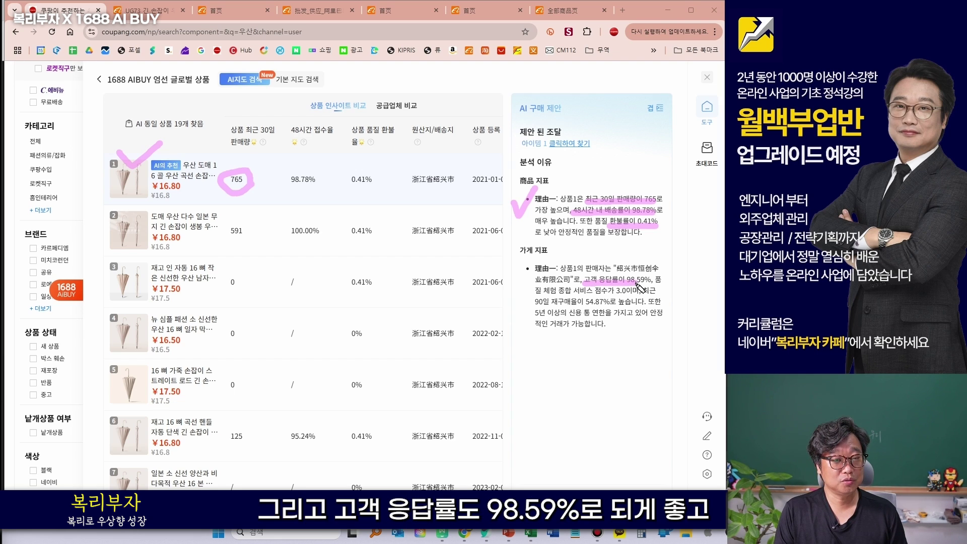
{"action": "left_click_drag", "start_coordinate": [558, 294], "coordinate": [628, 295]}
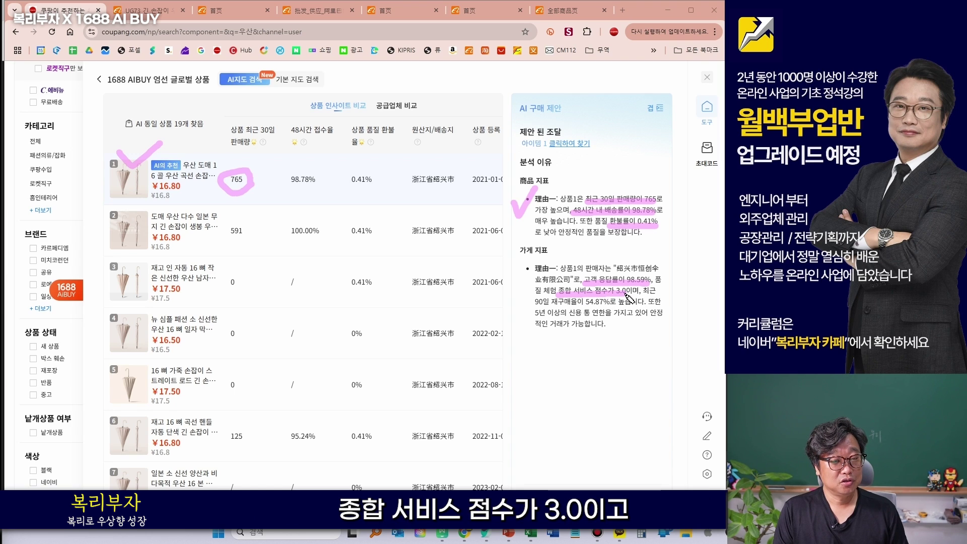
{"action": "left_click_drag", "start_coordinate": [528, 305], "coordinate": [614, 305]}
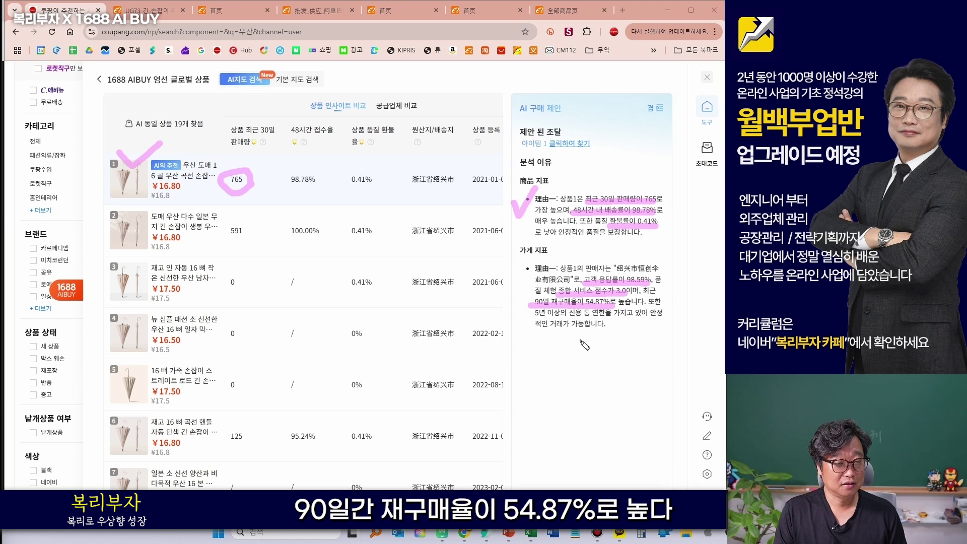
{"action": "left_click_drag", "start_coordinate": [540, 320], "coordinate": [580, 320]}
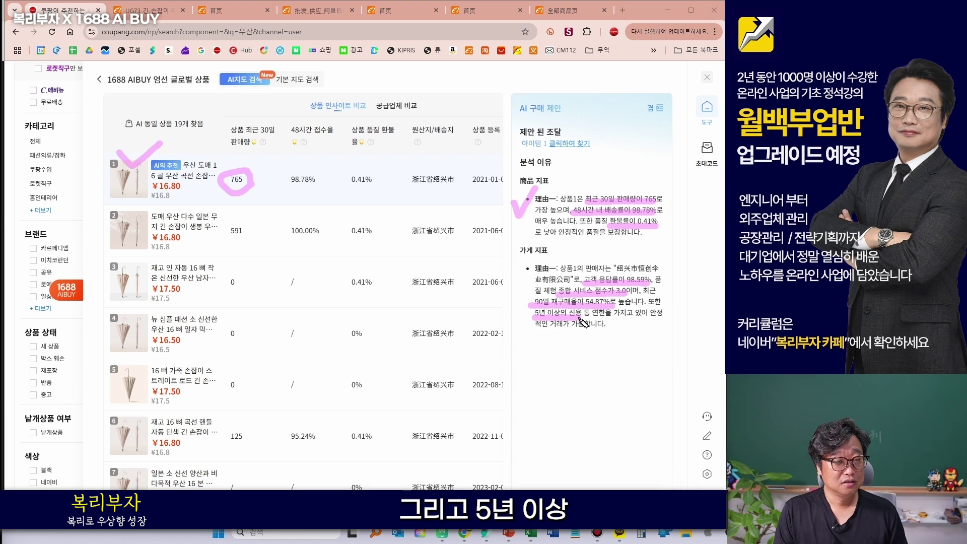
{"action": "left_click_drag", "start_coordinate": [502, 289], "coordinate": [531, 275]}
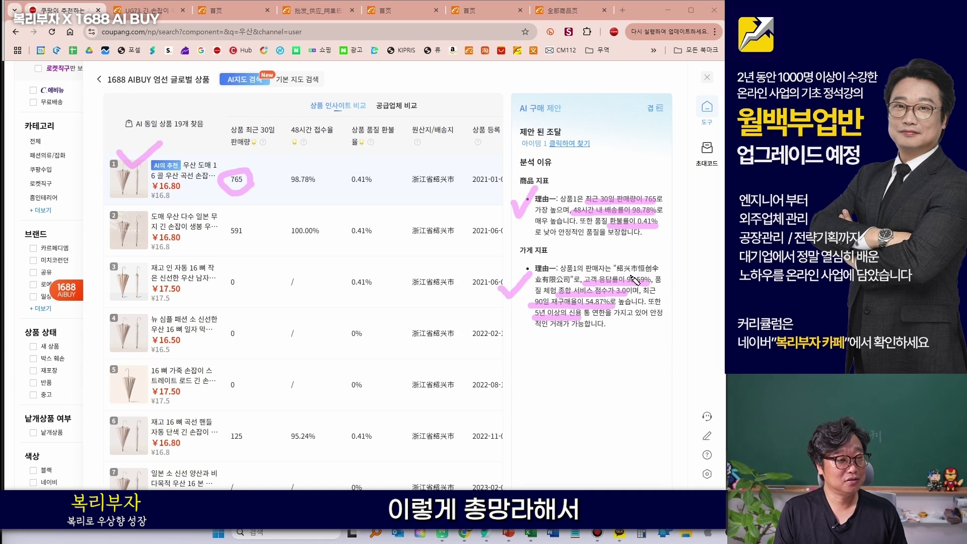
{"action": "key", "text": "Escape"}
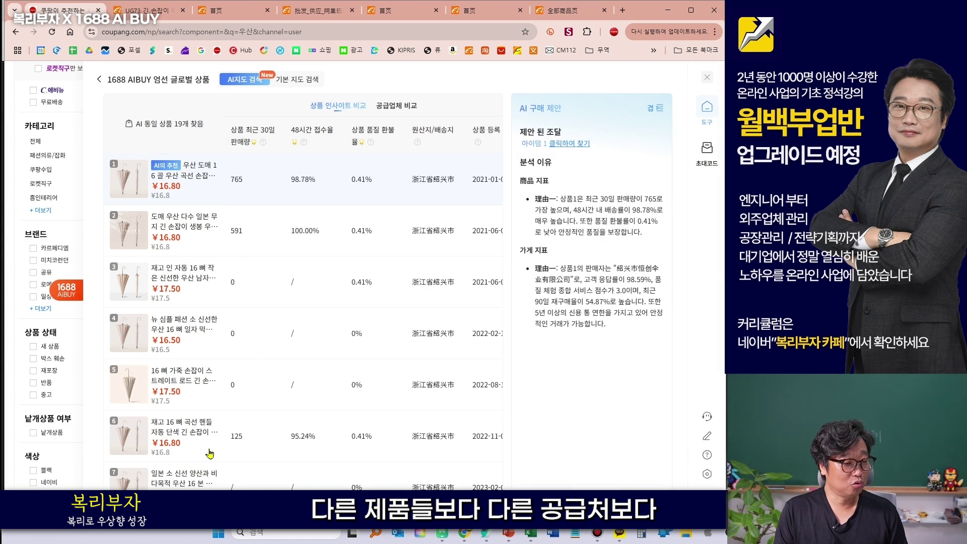
Step: Circle the AI의 추천 label and price of item 1, tick its sales figure, and clear the marks
{"action": "key", "text": "ctrl+alt+g"}
{"action": "mouse_move", "coordinate": [184, 201]}
{"action": "left_mouse_down"}
{"action": "mouse_move", "coordinate": [155, 196]}
{"action": "mouse_move", "coordinate": [214, 167]}
{"action": "mouse_move", "coordinate": [190, 203]}
{"action": "left_mouse_up"}
{"action": "left_click_drag", "start_coordinate": [249, 176], "coordinate": [277, 172]}
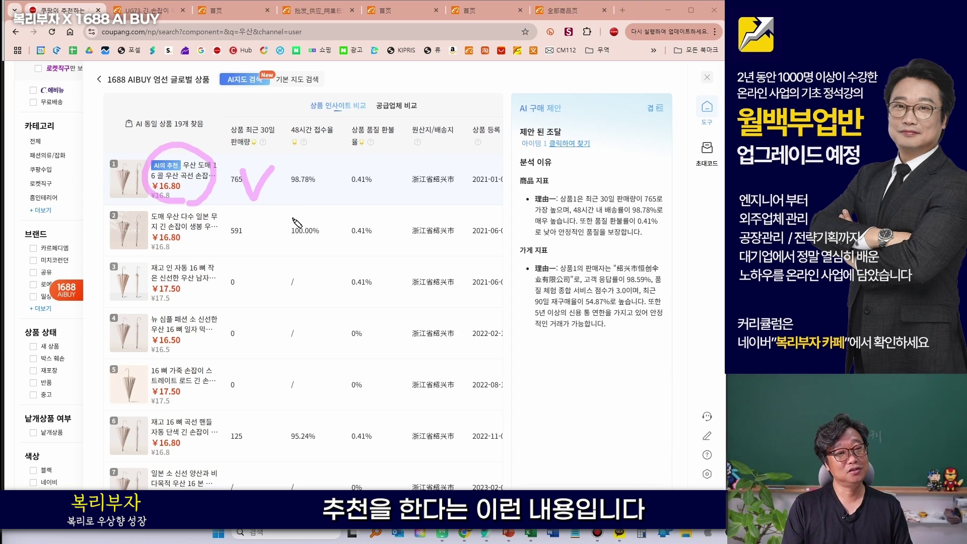
{"action": "key", "text": "Escape"}
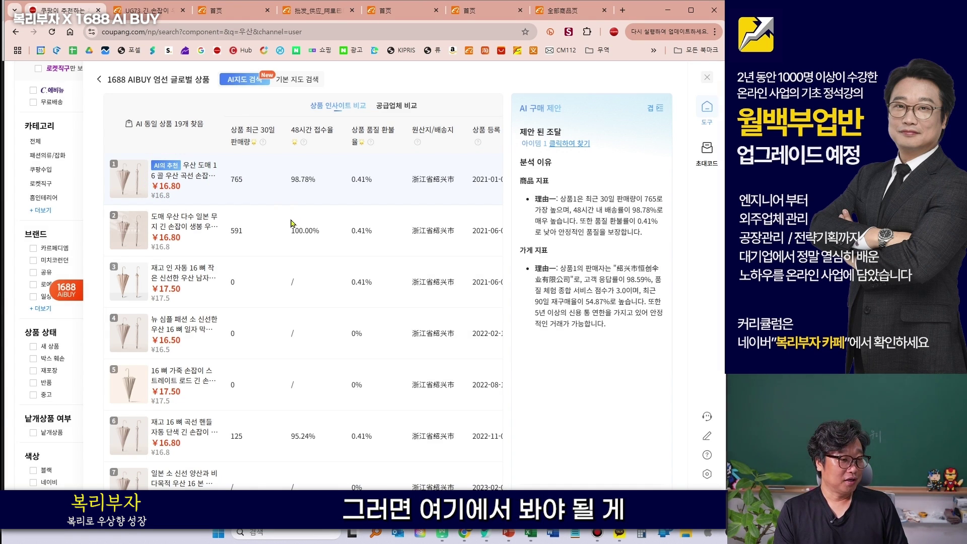
Step: Circle the prices of items 3, 8 and 9, cross out items 8 to 11, clear the marks, and return to item 1
{"action": "mouse_move", "coordinate": [179, 301]}
{"action": "left_mouse_down"}
{"action": "mouse_move", "coordinate": [190, 284]}
{"action": "mouse_move", "coordinate": [186, 302]}
{"action": "left_mouse_up"}
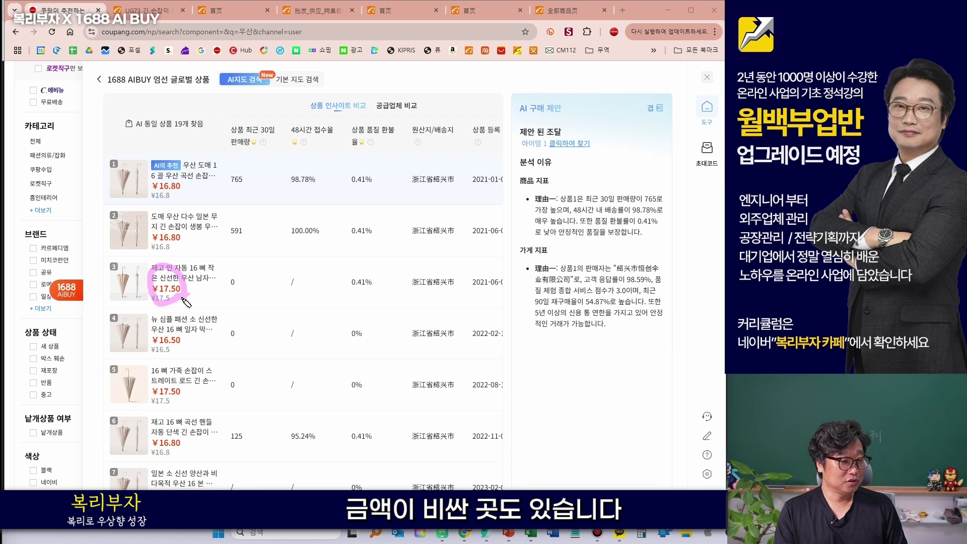
{"action": "scroll", "coordinate": [201, 322], "scroll_direction": "down", "scroll_amount": 5}
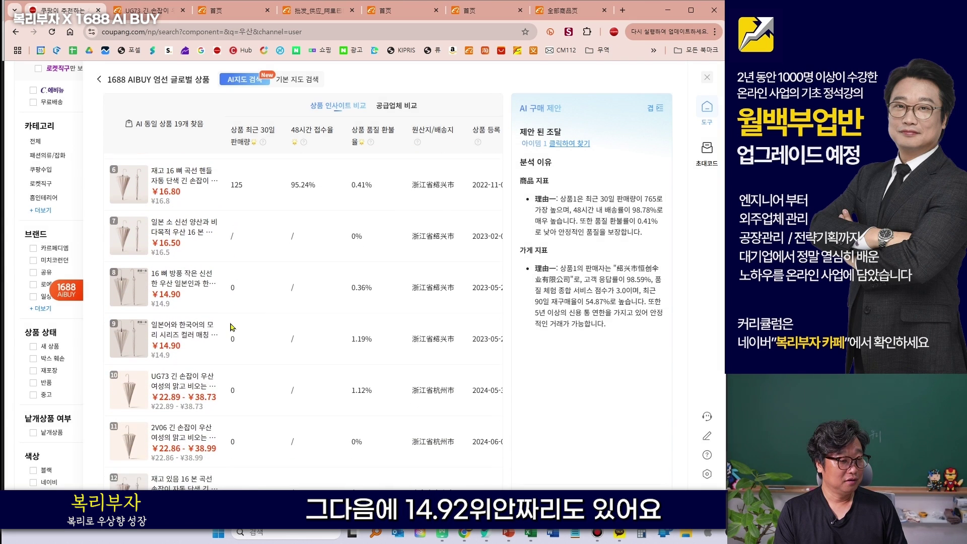
{"action": "mouse_move", "coordinate": [196, 354]}
{"action": "left_mouse_down"}
{"action": "mouse_move", "coordinate": [173, 372]}
{"action": "mouse_move", "coordinate": [130, 302]}
{"action": "mouse_move", "coordinate": [206, 290]}
{"action": "mouse_move", "coordinate": [199, 360]}
{"action": "left_mouse_up"}
{"action": "mouse_move", "coordinate": [134, 489]}
{"action": "left_mouse_down"}
{"action": "mouse_move", "coordinate": [166, 385]}
{"action": "mouse_move", "coordinate": [242, 486]}
{"action": "left_mouse_up"}
{"action": "left_click_drag", "start_coordinate": [227, 260], "coordinate": [83, 385]}
{"action": "mouse_move", "coordinate": [116, 260]}
{"action": "left_mouse_down"}
{"action": "mouse_move", "coordinate": [264, 375]}
{"action": "mouse_move", "coordinate": [129, 486]}
{"action": "left_mouse_up"}
{"action": "left_click_drag", "start_coordinate": [126, 390], "coordinate": [260, 488]}
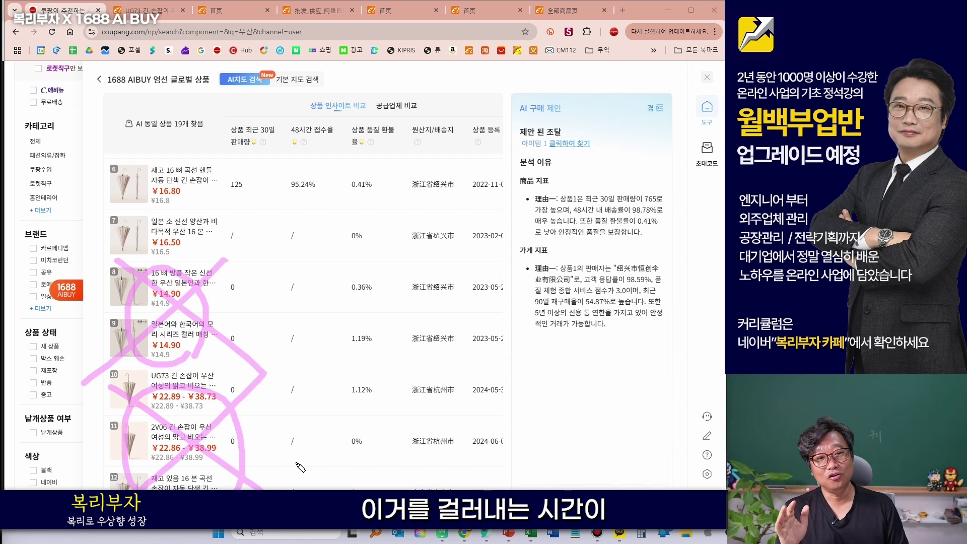
{"action": "key", "text": "Escape"}
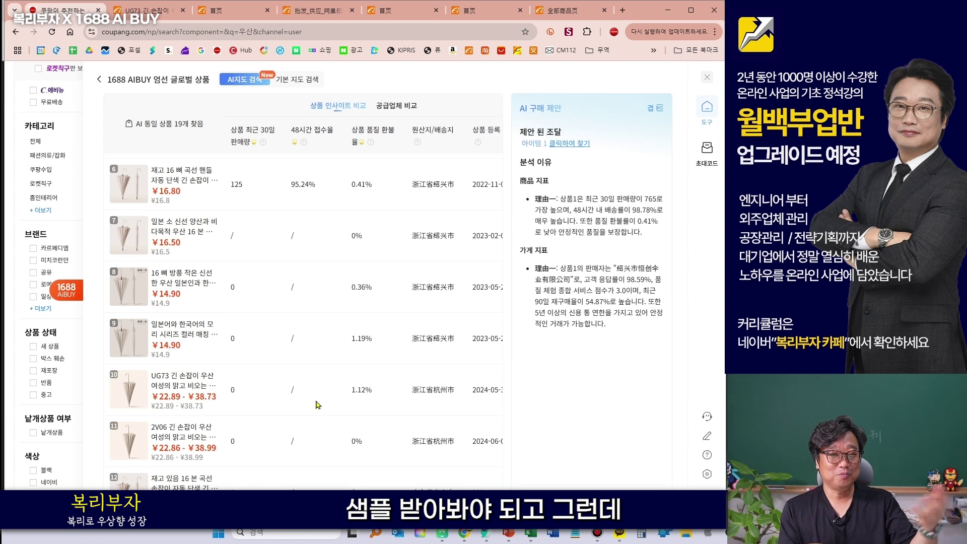
{"action": "scroll", "coordinate": [297, 331], "scroll_direction": "up", "scroll_amount": 5}
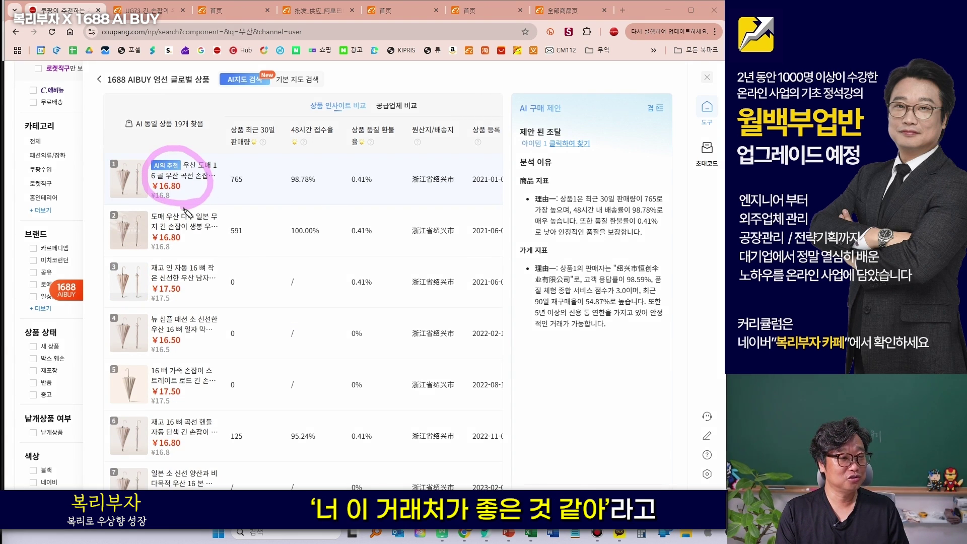
Step: Open the product page of item 1 and circle the AI cross-border assistant panel with its product insights
{"action": "left_click", "coordinate": [188, 174]}
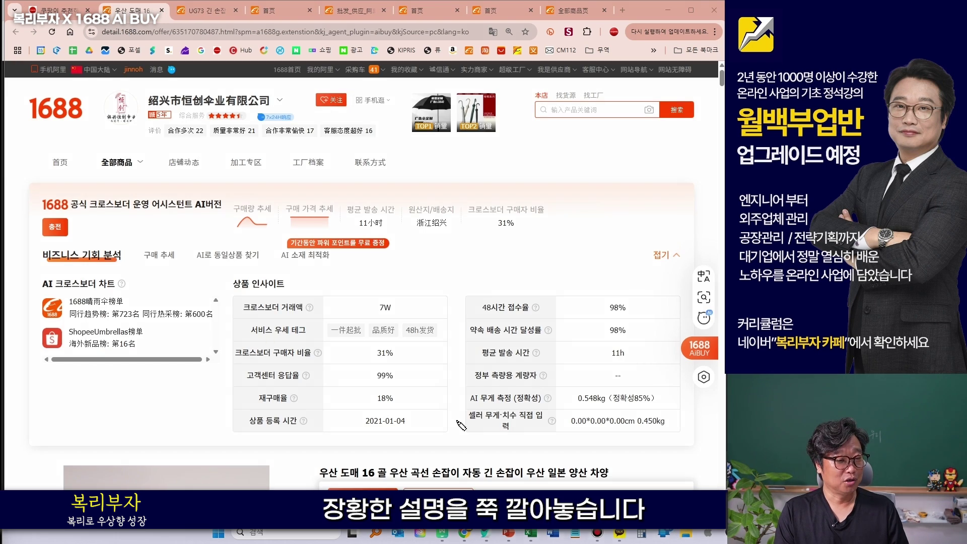
{"action": "mouse_move", "coordinate": [461, 422]}
{"action": "left_mouse_down"}
{"action": "mouse_move", "coordinate": [93, 355]}
{"action": "mouse_move", "coordinate": [494, 218]}
{"action": "mouse_move", "coordinate": [559, 378]}
{"action": "mouse_move", "coordinate": [406, 426]}
{"action": "left_mouse_up"}
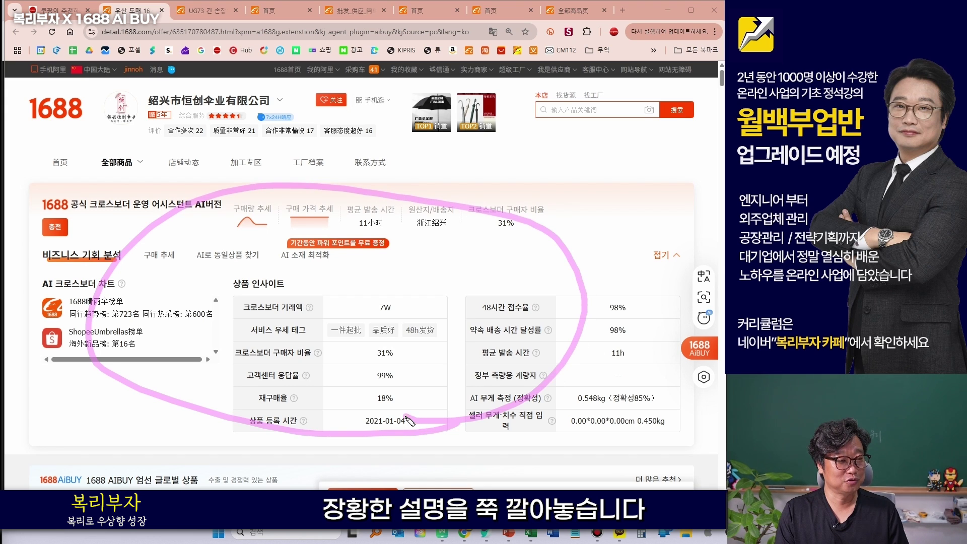
Step: Look through the product's price tiers, colour options, factory video and factory introduction, and return to the image text translation section
{"action": "scroll", "coordinate": [405, 425], "scroll_direction": "down", "scroll_amount": 10}
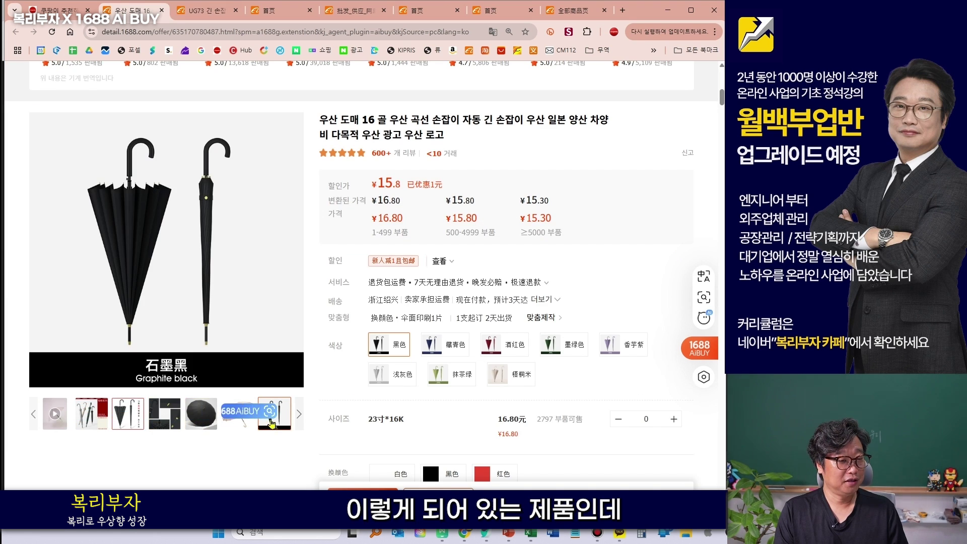
{"action": "scroll", "coordinate": [301, 397], "scroll_direction": "down", "scroll_amount": 10}
{"action": "scroll", "coordinate": [301, 396], "scroll_direction": "up", "scroll_amount": 6}
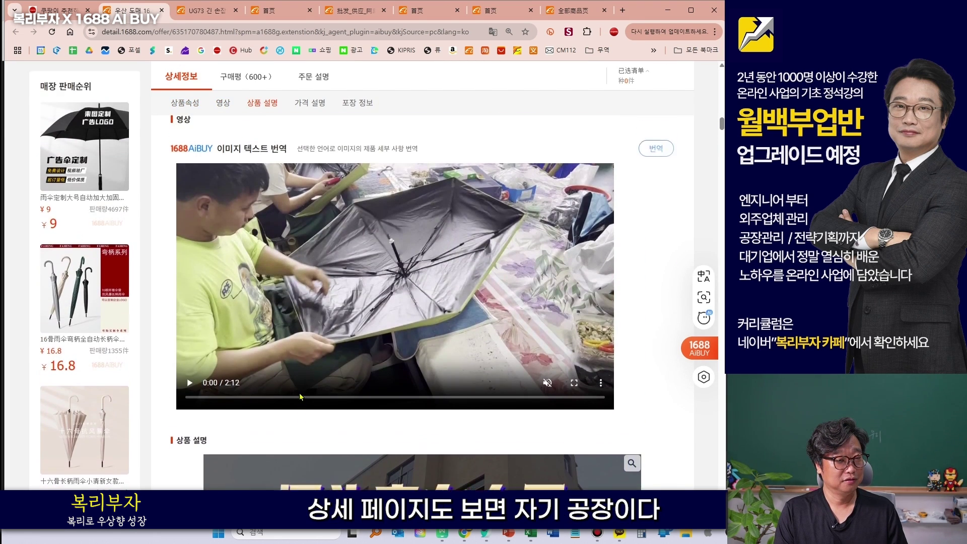
{"action": "scroll", "coordinate": [306, 355], "scroll_direction": "down", "scroll_amount": 10}
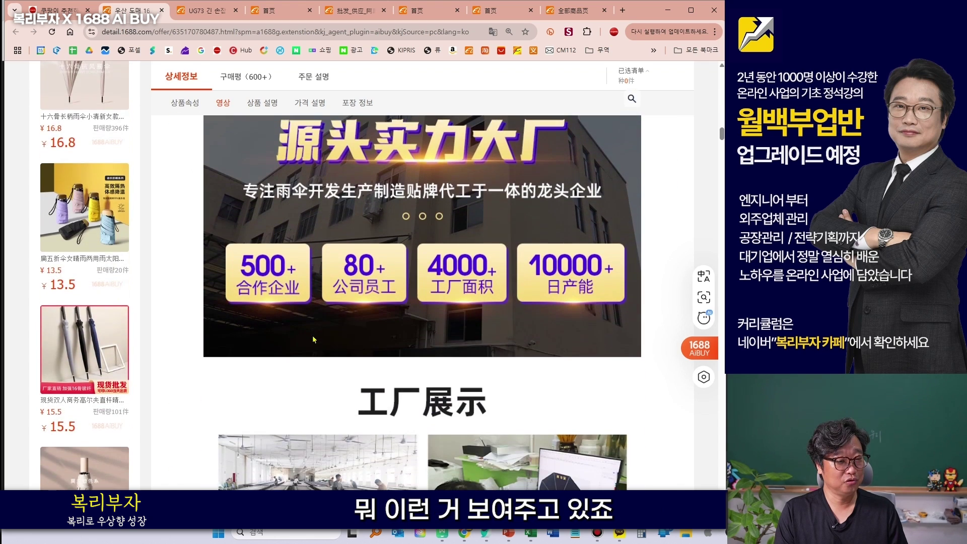
{"action": "scroll", "coordinate": [646, 218], "scroll_direction": "up", "scroll_amount": 13}
{"action": "scroll", "coordinate": [646, 217], "scroll_direction": "down", "scroll_amount": 2}
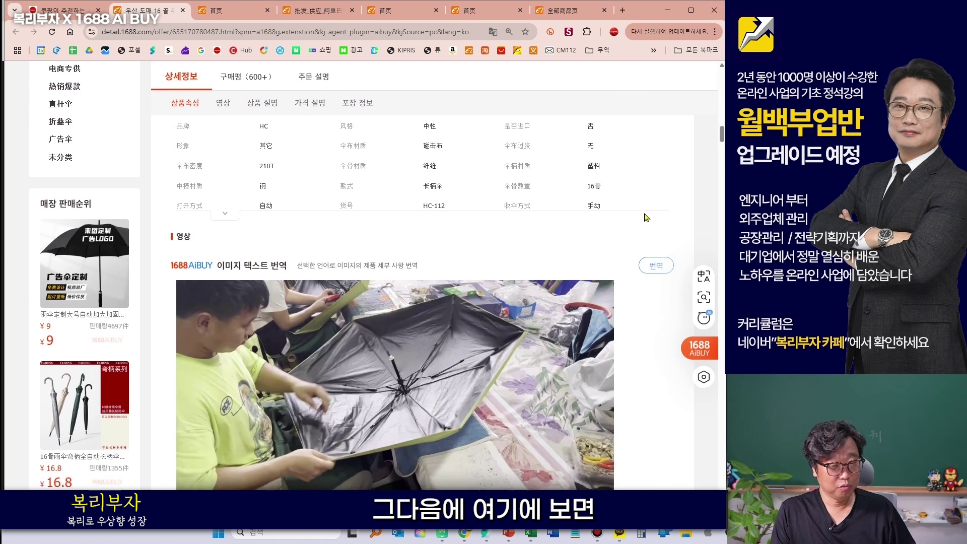
Step: Mark the image text translation option, clear the mark, and translate the product detail images
{"action": "mouse_move", "coordinate": [664, 235]}
{"action": "left_mouse_down"}
{"action": "mouse_move", "coordinate": [638, 202]}
{"action": "mouse_move", "coordinate": [682, 216]}
{"action": "mouse_move", "coordinate": [671, 243]}
{"action": "mouse_move", "coordinate": [646, 245]}
{"action": "mouse_move", "coordinate": [642, 267]}
{"action": "mouse_move", "coordinate": [653, 255]}
{"action": "left_mouse_up"}
{"action": "key", "text": "Escape"}
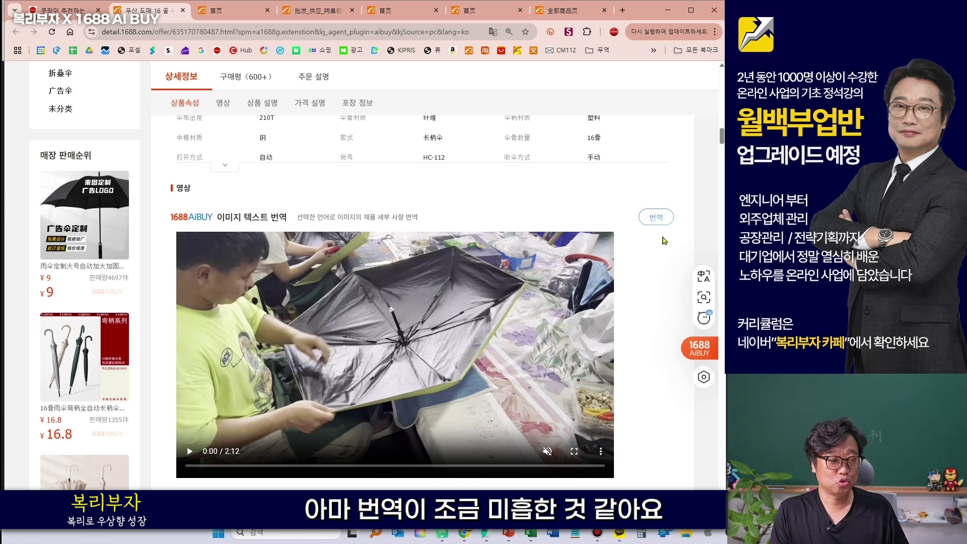
{"action": "left_click", "coordinate": [655, 219]}
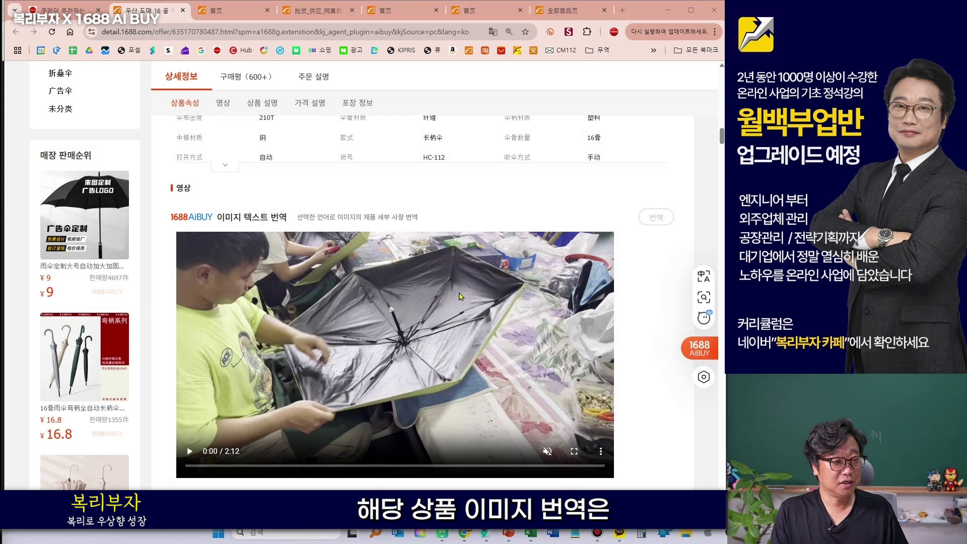
{"action": "scroll", "coordinate": [464, 294], "scroll_direction": "down", "scroll_amount": 7}
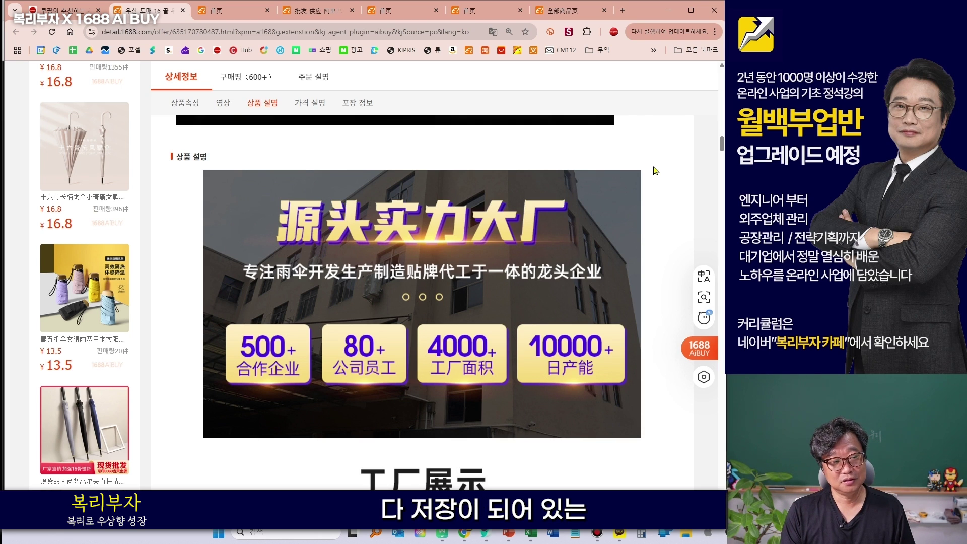
{"action": "mouse_move", "coordinate": [433, 434]}
{"action": "left_mouse_down"}
{"action": "mouse_move", "coordinate": [229, 275]}
{"action": "mouse_move", "coordinate": [504, 201]}
{"action": "mouse_move", "coordinate": [476, 453]}
{"action": "mouse_move", "coordinate": [464, 453]}
{"action": "left_mouse_up"}
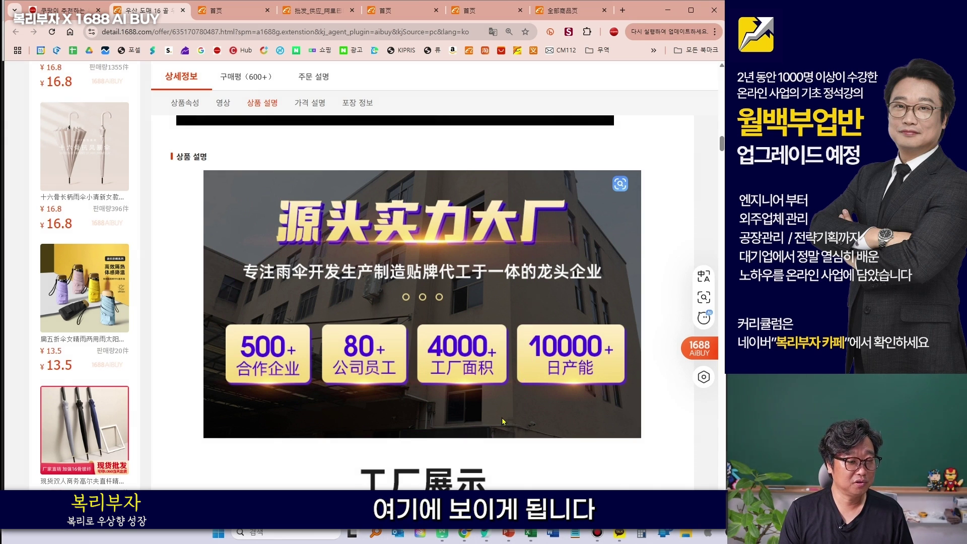
Step: Examine the factory, production process and product feature images in the description, and return to the beginning of the page
{"action": "scroll", "coordinate": [582, 347], "scroll_direction": "down", "scroll_amount": 10}
{"action": "scroll", "coordinate": [582, 347], "scroll_direction": "down", "scroll_amount": 15}
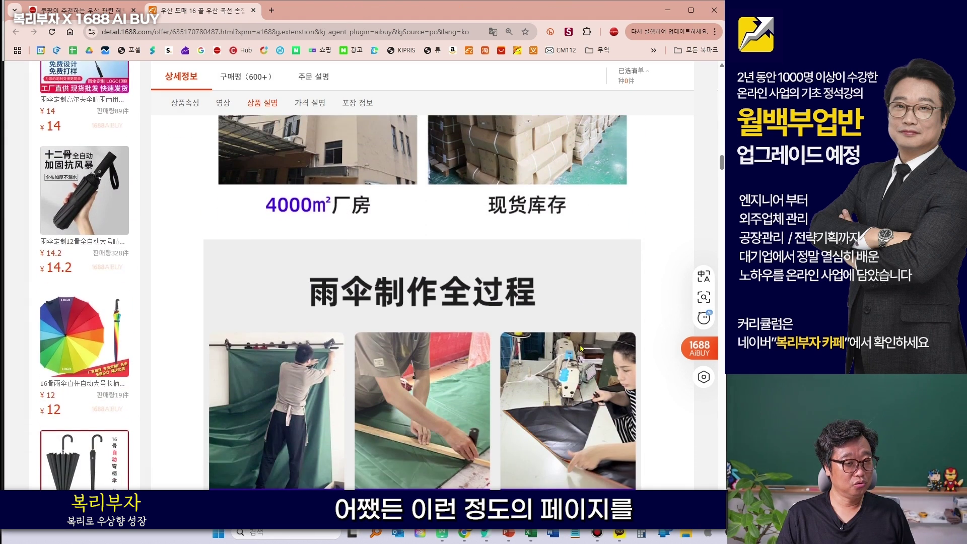
{"action": "scroll", "coordinate": [581, 346], "scroll_direction": "down", "scroll_amount": 8}
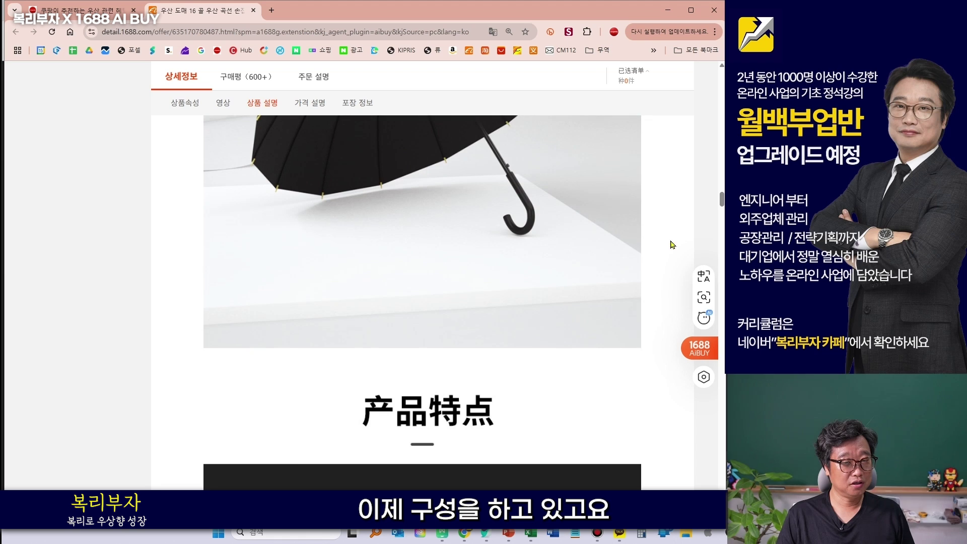
{"action": "left_click_drag", "start_coordinate": [722, 201], "coordinate": [724, 493]}
{"action": "key", "text": "Home"}
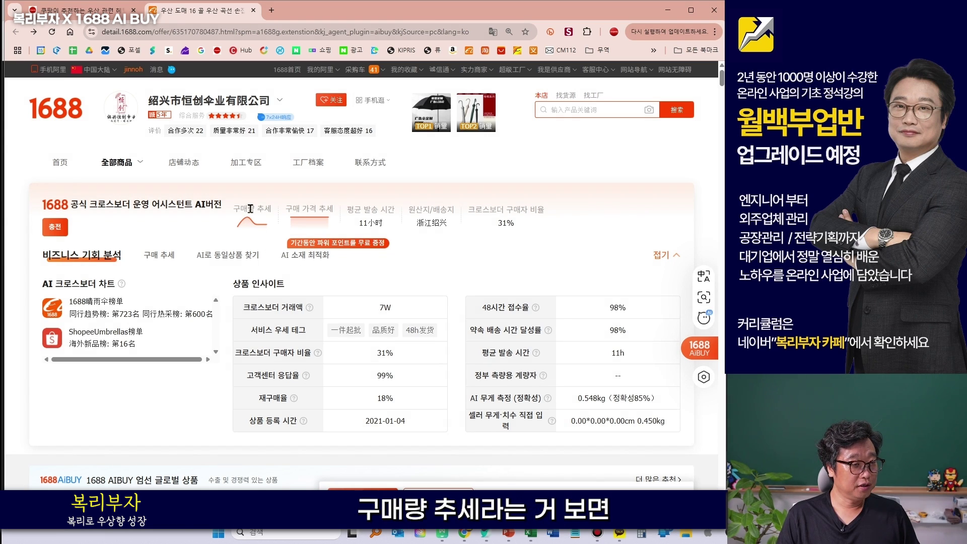
Step: Underline the assistant's summary row, circle and tick the average shipping time, underline the cross-border buyer ratio, and clear the marks
{"action": "mouse_move", "coordinate": [237, 228]}
{"action": "left_mouse_down"}
{"action": "mouse_move", "coordinate": [248, 216]}
{"action": "mouse_move", "coordinate": [332, 220]}
{"action": "left_mouse_up"}
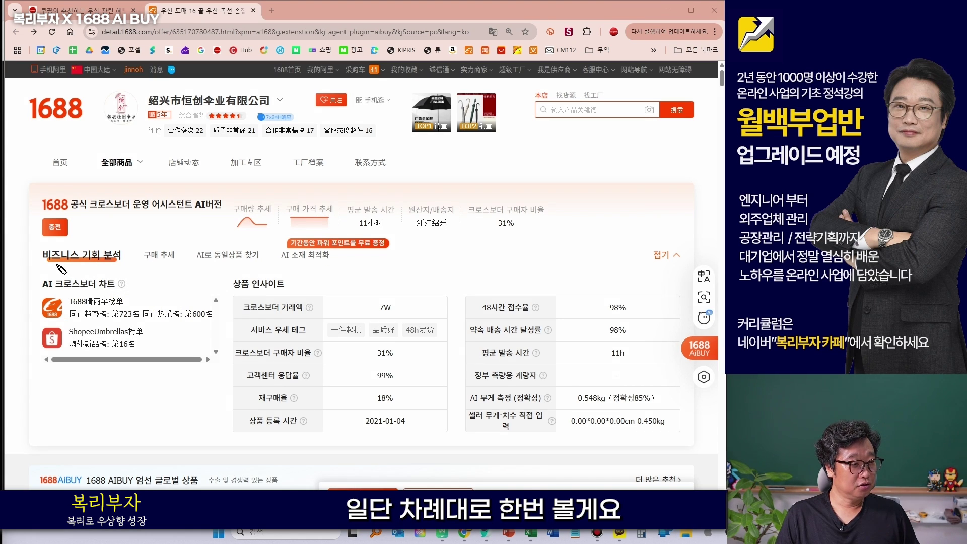
{"action": "left_click_drag", "start_coordinate": [235, 224], "coordinate": [545, 225]}
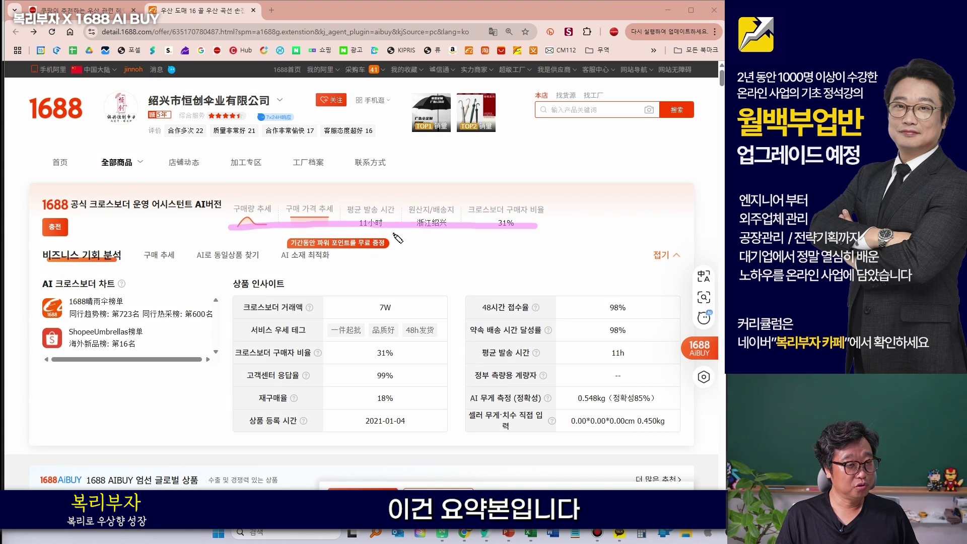
{"action": "mouse_move", "coordinate": [375, 237]}
{"action": "left_mouse_down"}
{"action": "mouse_move", "coordinate": [353, 229]}
{"action": "mouse_move", "coordinate": [393, 222]}
{"action": "mouse_move", "coordinate": [390, 235]}
{"action": "mouse_move", "coordinate": [410, 183]}
{"action": "left_mouse_up"}
{"action": "left_click_drag", "start_coordinate": [471, 215], "coordinate": [536, 215]}
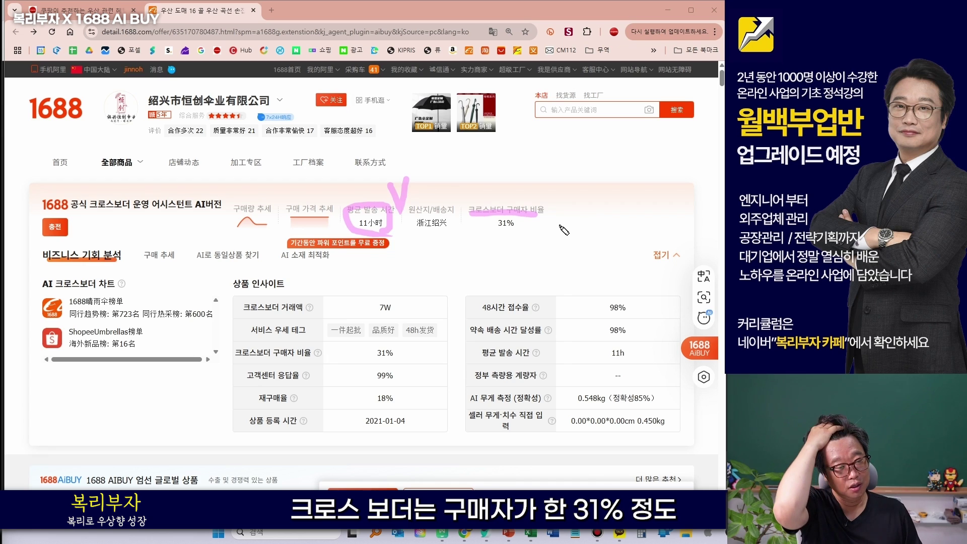
{"action": "key", "text": "Escape"}
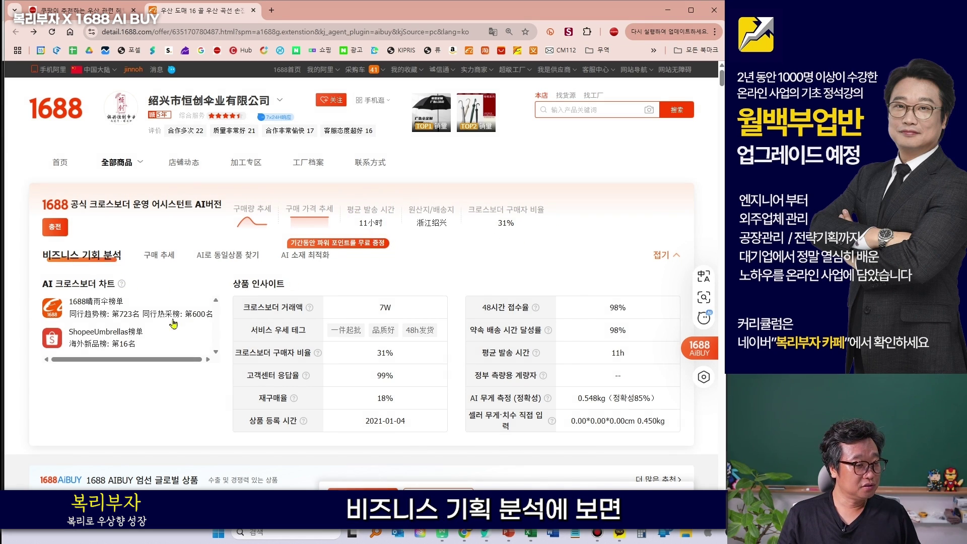
Step: Underline and tick the seller-entered weight in the product insights, mark the dimensions beside it, and clear the marks
{"action": "scroll", "coordinate": [319, 387], "scroll_direction": "down", "scroll_amount": 1}
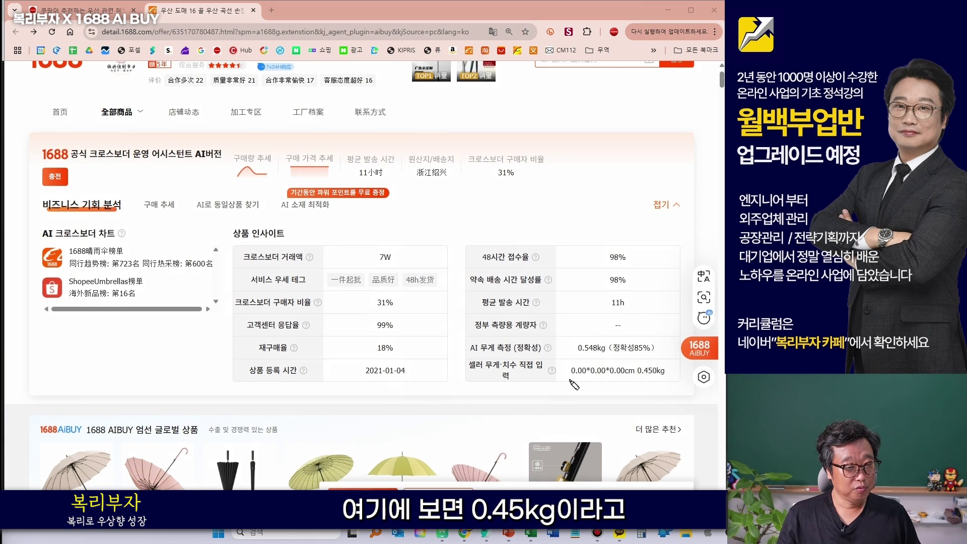
{"action": "left_click_drag", "start_coordinate": [638, 380], "coordinate": [668, 380]}
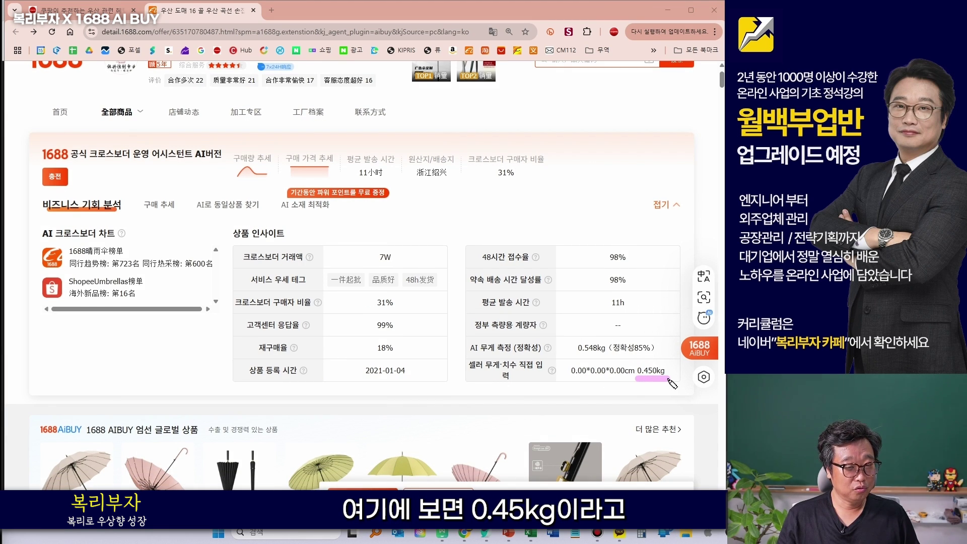
{"action": "mouse_move", "coordinate": [639, 384]}
{"action": "left_mouse_down"}
{"action": "mouse_move", "coordinate": [646, 401]}
{"action": "mouse_move", "coordinate": [659, 392]}
{"action": "left_mouse_up"}
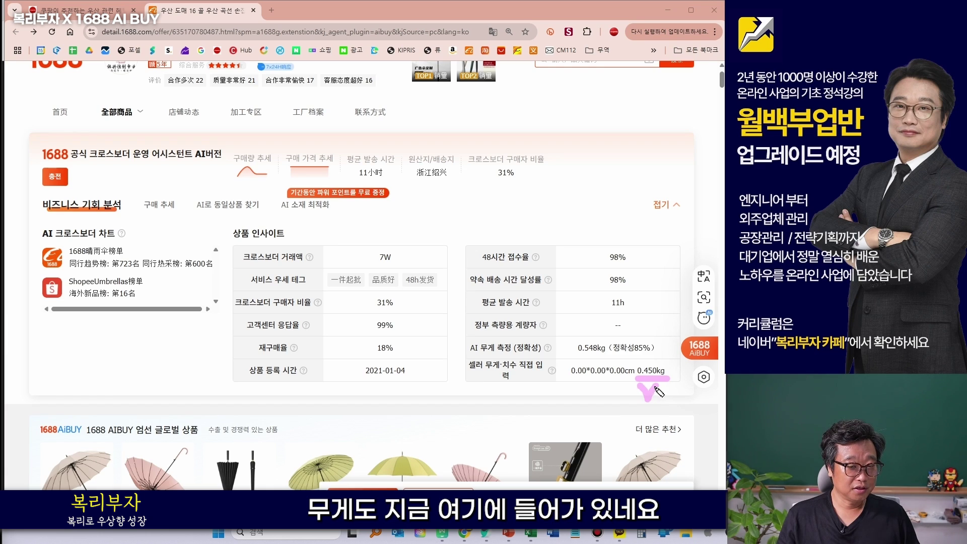
{"action": "left_click", "coordinate": [577, 378]}
{"action": "left_click", "coordinate": [599, 380]}
{"action": "key", "text": "Escape"}
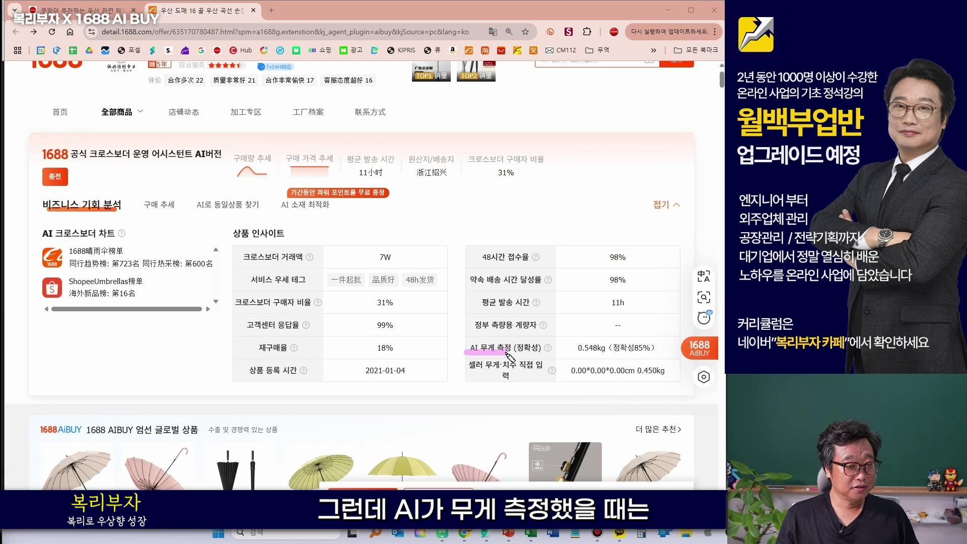
Step: Circle the AI-measured weight with its accuracy, add a mark beside it, and clear the marks
{"action": "mouse_move", "coordinate": [569, 354]}
{"action": "left_mouse_down"}
{"action": "mouse_move", "coordinate": [601, 358]}
{"action": "mouse_move", "coordinate": [552, 348]}
{"action": "mouse_move", "coordinate": [660, 343]}
{"action": "mouse_move", "coordinate": [599, 362]}
{"action": "mouse_move", "coordinate": [571, 352]}
{"action": "mouse_move", "coordinate": [600, 361]}
{"action": "mouse_move", "coordinate": [563, 364]}
{"action": "left_mouse_up"}
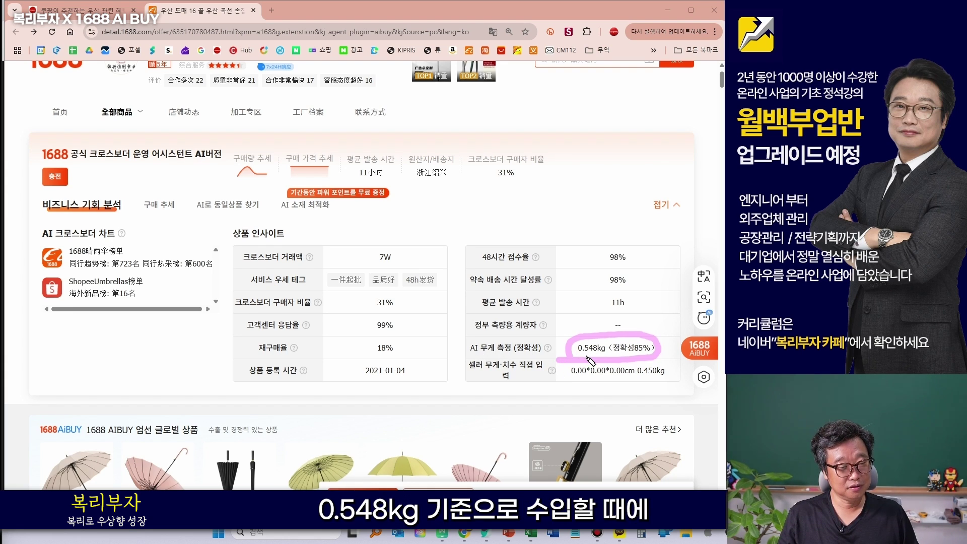
{"action": "left_click_drag", "start_coordinate": [664, 350], "coordinate": [674, 352]}
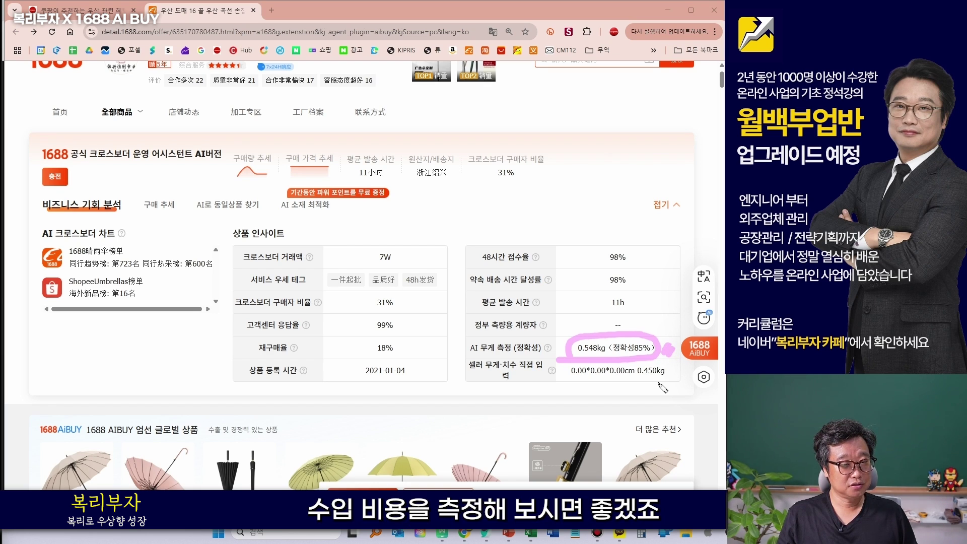
{"action": "key", "text": "e"}
Step: Underline the cross-border buyer ratio label and its percentage in the product insights table, and clear the marks
{"action": "left_click_drag", "start_coordinate": [235, 309], "coordinate": [284, 310]}
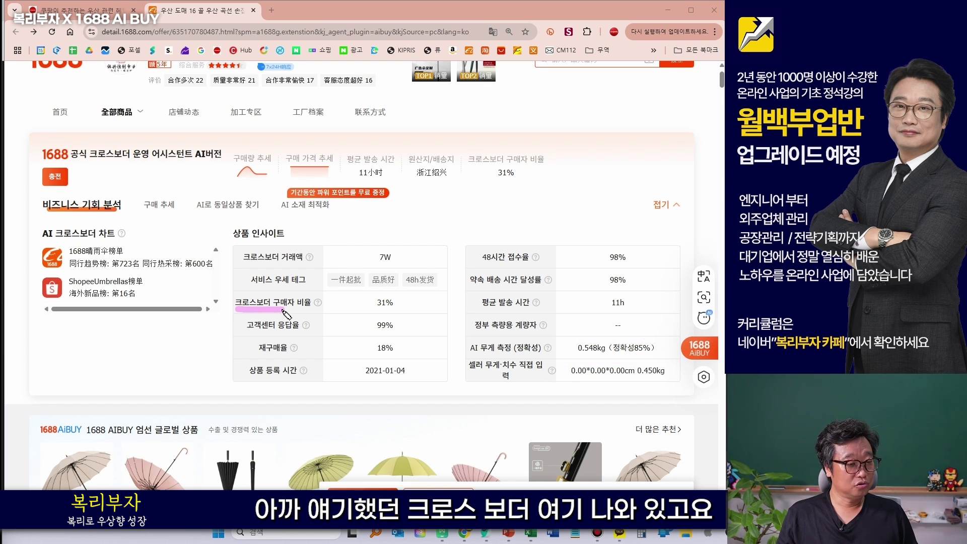
{"action": "left_click_drag", "start_coordinate": [374, 305], "coordinate": [403, 306]}
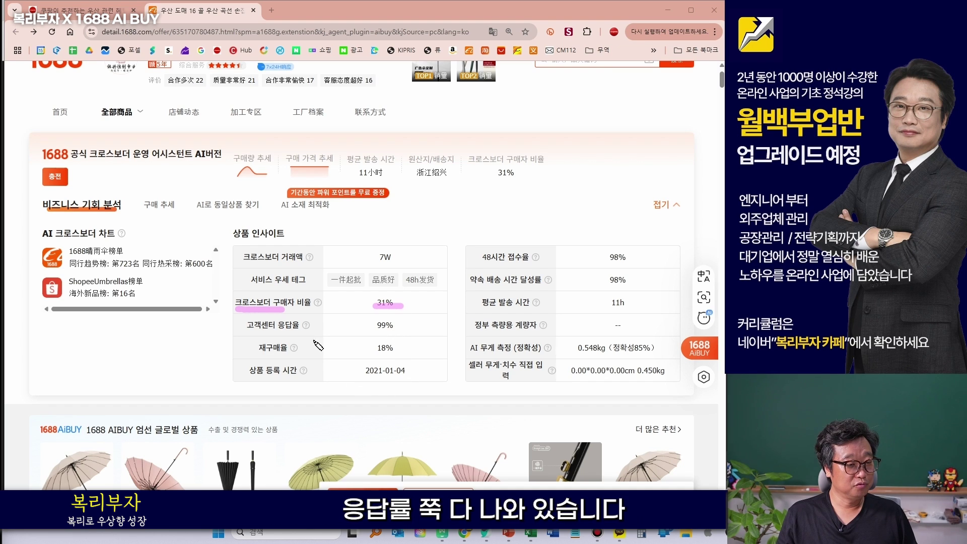
{"action": "key", "text": "e"}
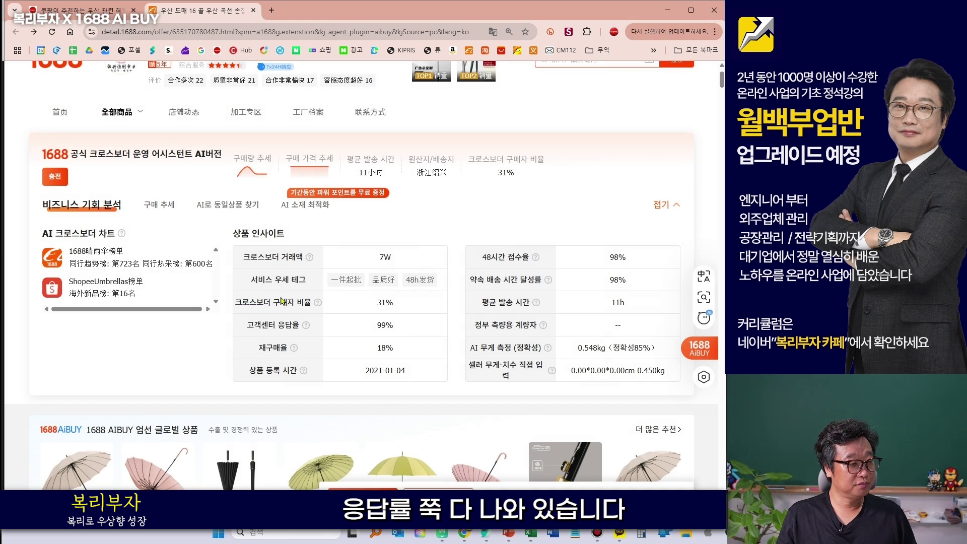
Step: Show the purchase trend charts, circle the sales figure of each of the four weeks, and draw a line across the bars
{"action": "left_click", "coordinate": [170, 206]}
{"action": "mouse_move", "coordinate": [74, 405]}
{"action": "left_mouse_down"}
{"action": "mouse_move", "coordinate": [110, 409]}
{"action": "mouse_move", "coordinate": [102, 372]}
{"action": "left_mouse_up"}
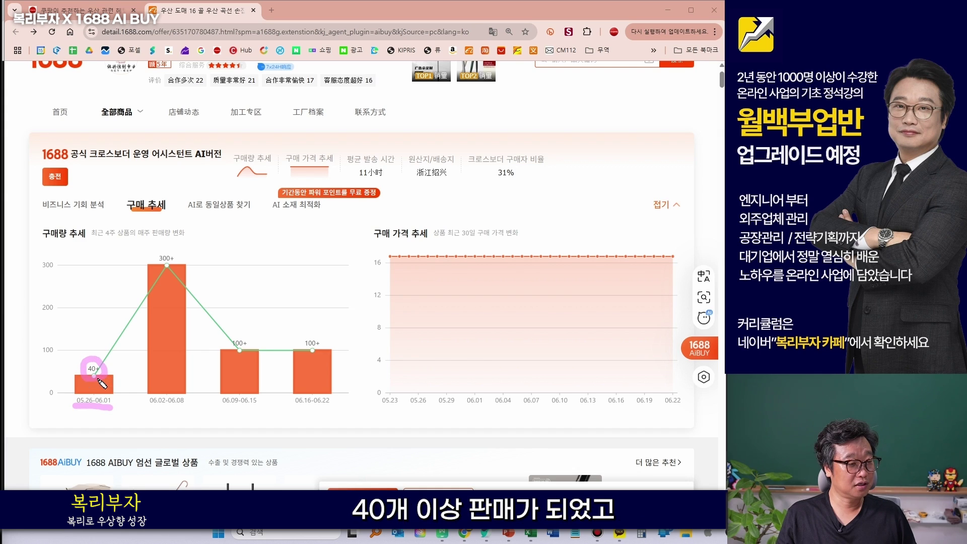
{"action": "left_click_drag", "start_coordinate": [177, 247], "coordinate": [191, 266]}
{"action": "left_click_drag", "start_coordinate": [233, 351], "coordinate": [257, 358]}
{"action": "left_click_drag", "start_coordinate": [330, 356], "coordinate": [292, 352]}
{"action": "left_click_drag", "start_coordinate": [104, 346], "coordinate": [335, 350]}
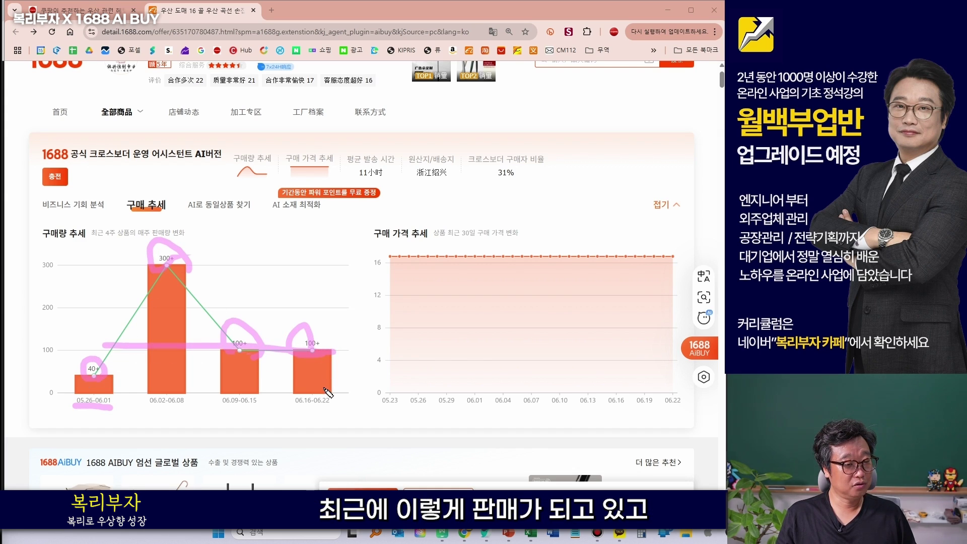
Step: Trace the purchase price line, sketch a rising price curve above its later dates, and clear all marks
{"action": "left_click_drag", "start_coordinate": [388, 258], "coordinate": [669, 261]}
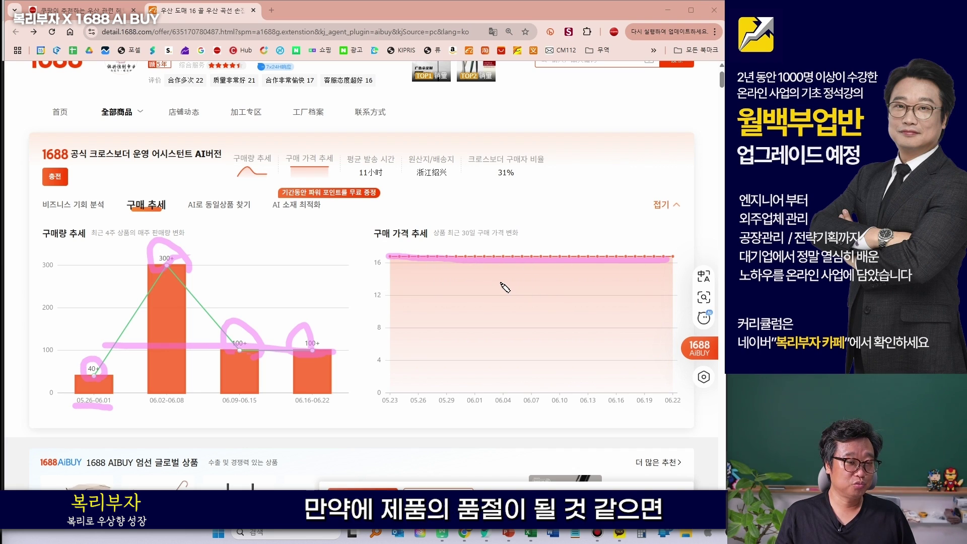
{"action": "mouse_move", "coordinate": [529, 260]}
{"action": "left_mouse_down"}
{"action": "mouse_move", "coordinate": [611, 217]}
{"action": "mouse_move", "coordinate": [673, 212]}
{"action": "left_mouse_up"}
{"action": "mouse_move", "coordinate": [602, 208]}
{"action": "left_mouse_down"}
{"action": "mouse_move", "coordinate": [596, 216]}
{"action": "mouse_move", "coordinate": [666, 212]}
{"action": "left_mouse_up"}
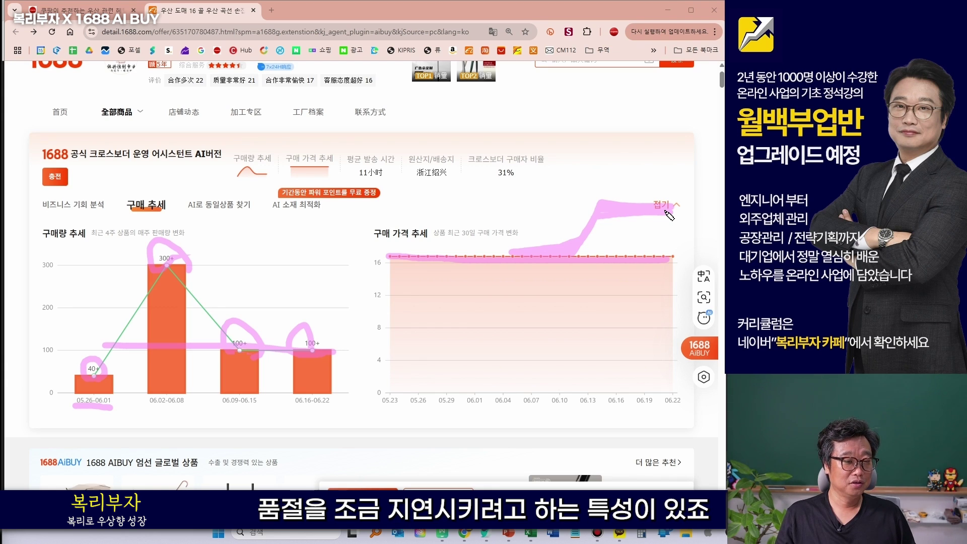
{"action": "mouse_move", "coordinate": [397, 258]}
{"action": "left_mouse_down"}
{"action": "mouse_move", "coordinate": [524, 256]}
{"action": "mouse_move", "coordinate": [565, 246]}
{"action": "mouse_move", "coordinate": [608, 215]}
{"action": "left_mouse_up"}
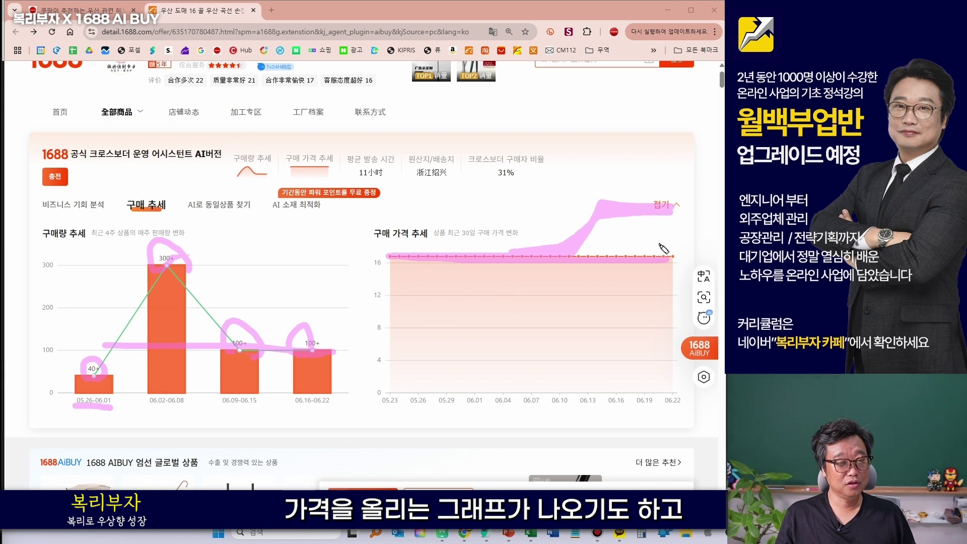
{"action": "key", "text": "Escape"}
Step: Sketch a price curve rising from 12 to the current line, add a falling curve at its end, and clear the marks
{"action": "key", "text": "ctrl+2"}
{"action": "mouse_move", "coordinate": [390, 296]}
{"action": "left_mouse_down"}
{"action": "mouse_move", "coordinate": [470, 294]}
{"action": "mouse_move", "coordinate": [489, 259]}
{"action": "mouse_move", "coordinate": [668, 257]}
{"action": "left_mouse_up"}
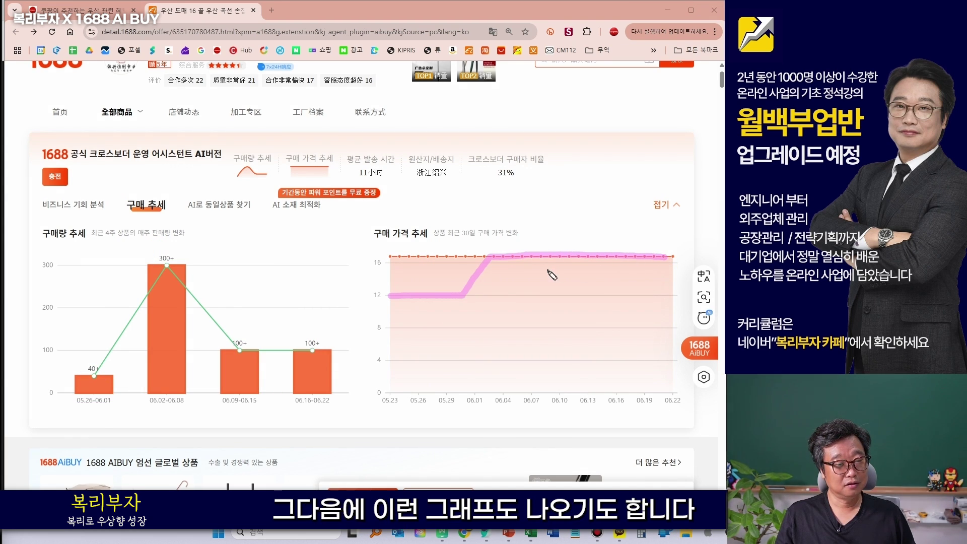
{"action": "mouse_move", "coordinate": [594, 259]}
{"action": "left_mouse_down"}
{"action": "mouse_move", "coordinate": [614, 298]}
{"action": "mouse_move", "coordinate": [665, 298]}
{"action": "left_mouse_up"}
{"action": "key", "text": "Escape"}
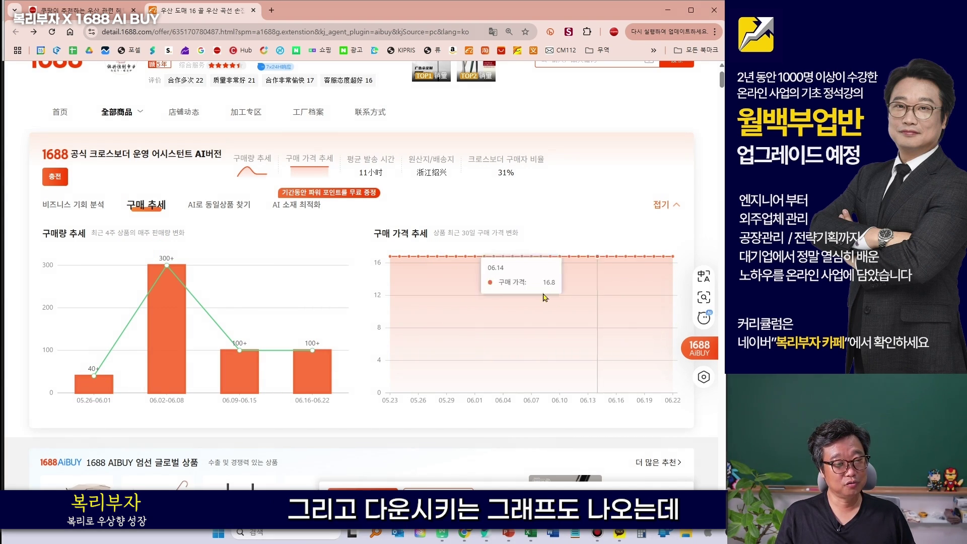
Step: Trace the flat purchase price line across the chart and show the AI same-product search results
{"action": "left_click_drag", "start_coordinate": [377, 260], "coordinate": [669, 259]}
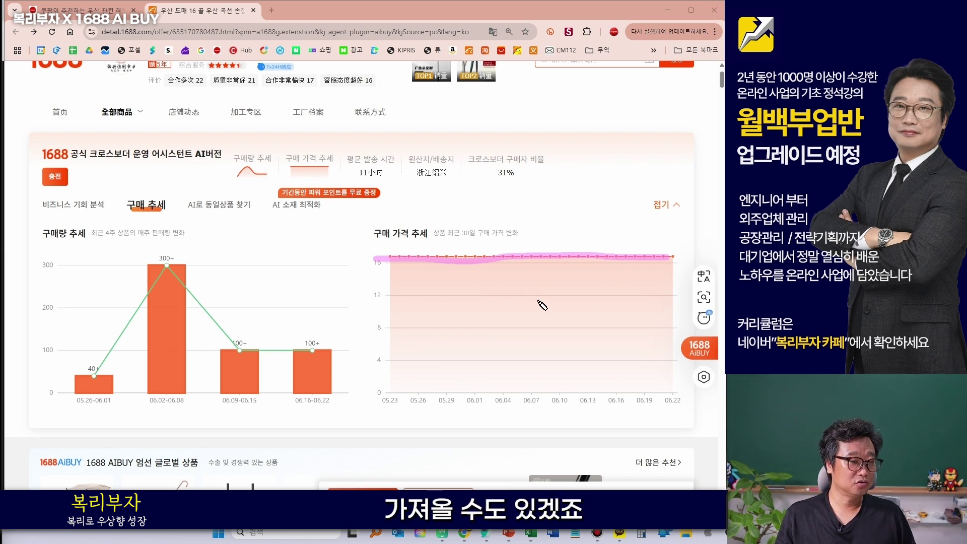
{"action": "left_click", "coordinate": [219, 209]}
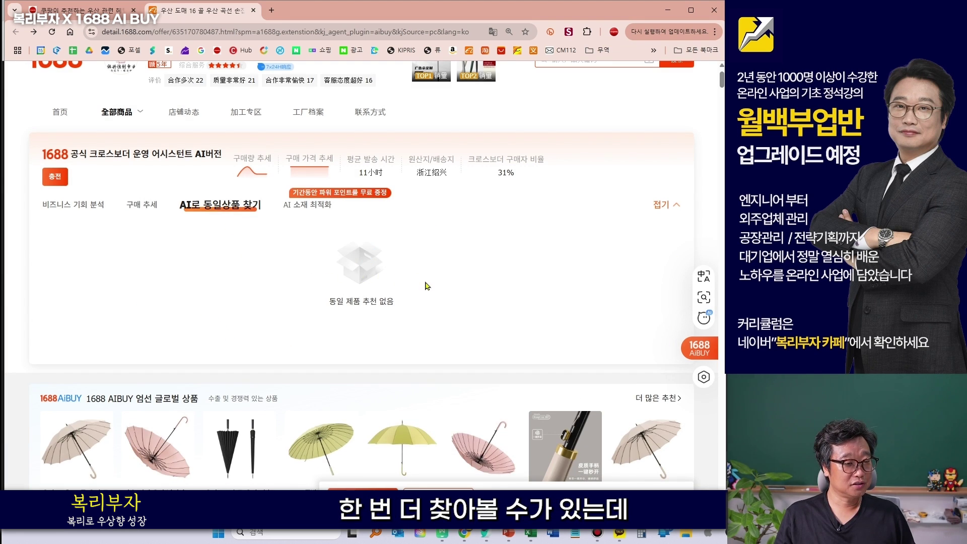
Step: Open AI material optimization for the umbrella, highlight its title, and look over the SKUs, product attributes and detail images
{"action": "mouse_move", "coordinate": [346, 320]}
{"action": "left_mouse_down"}
{"action": "mouse_move", "coordinate": [355, 238]}
{"action": "mouse_move", "coordinate": [378, 328]}
{"action": "mouse_move", "coordinate": [347, 319]}
{"action": "left_mouse_up"}
{"action": "left_click", "coordinate": [312, 207]}
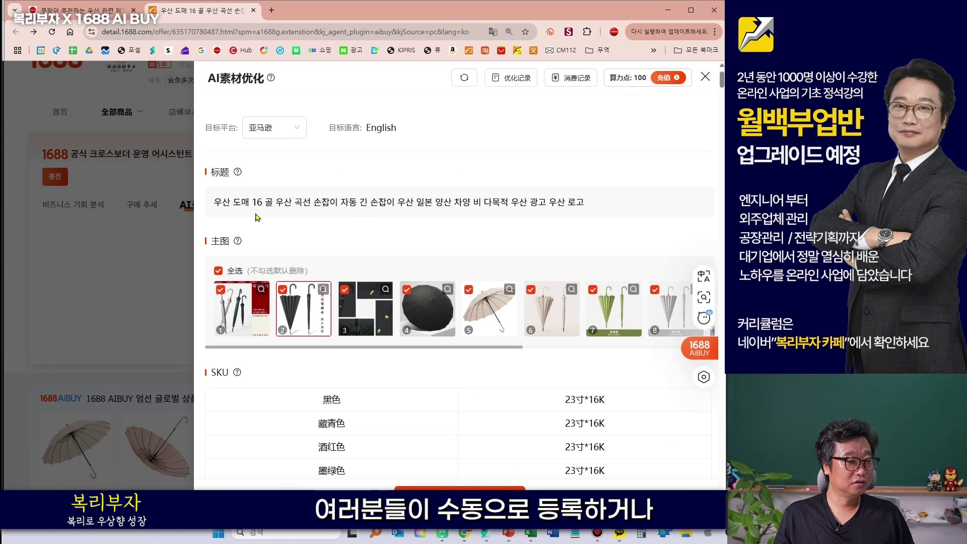
{"action": "left_click_drag", "start_coordinate": [214, 205], "coordinate": [686, 211]}
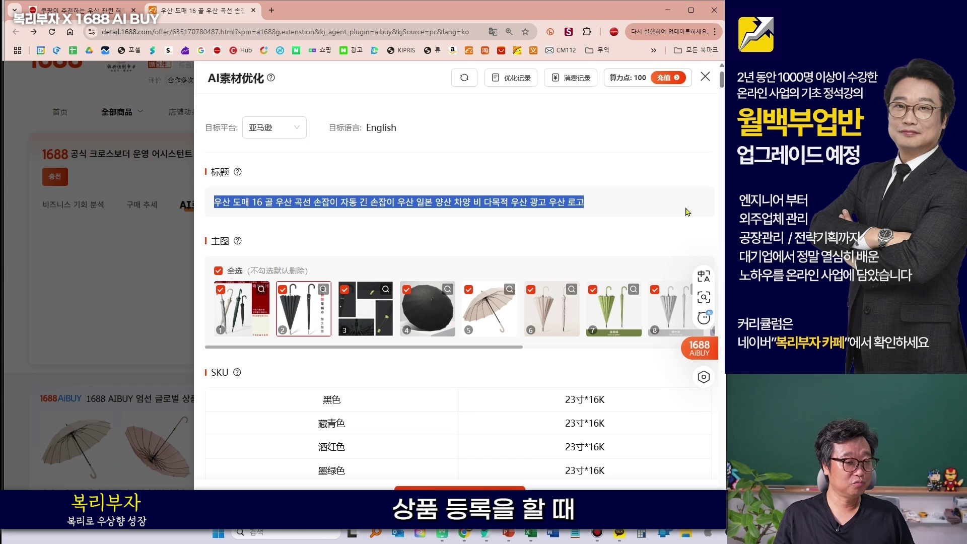
{"action": "scroll", "coordinate": [605, 214], "scroll_direction": "down", "scroll_amount": 10}
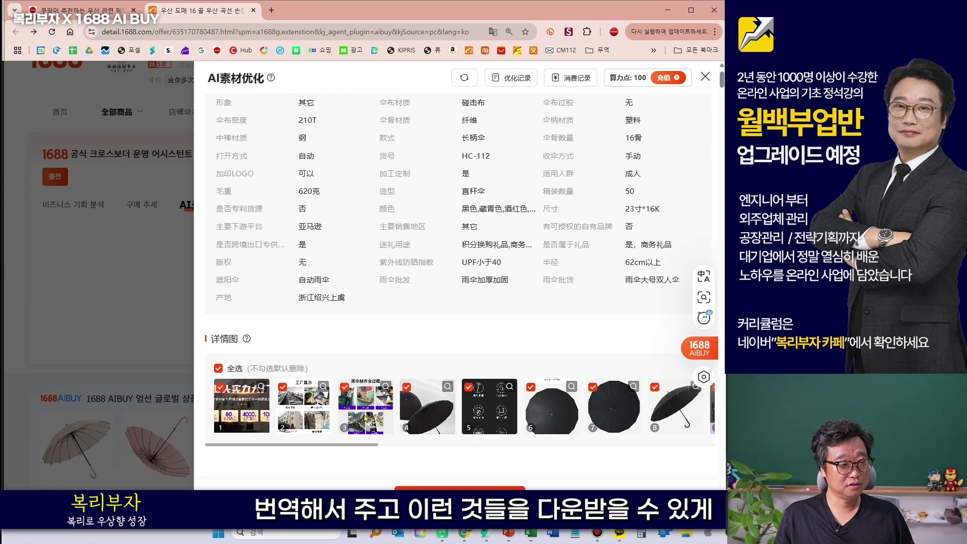
{"action": "scroll", "coordinate": [458, 363], "scroll_direction": "up", "scroll_amount": 10}
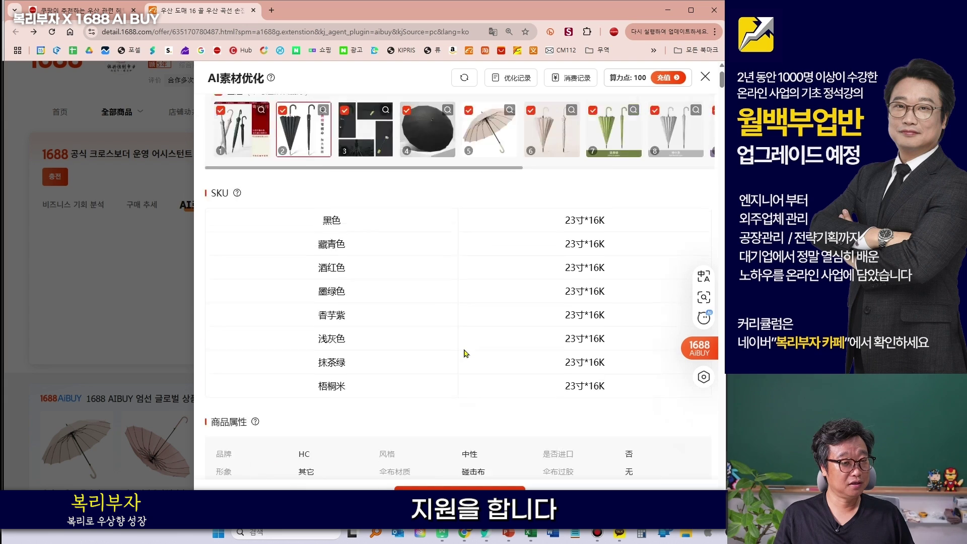
Step: Close the AI material optimization view and circle the TOP1 product thumbnail in the shop header
{"action": "left_click", "coordinate": [594, 161]}
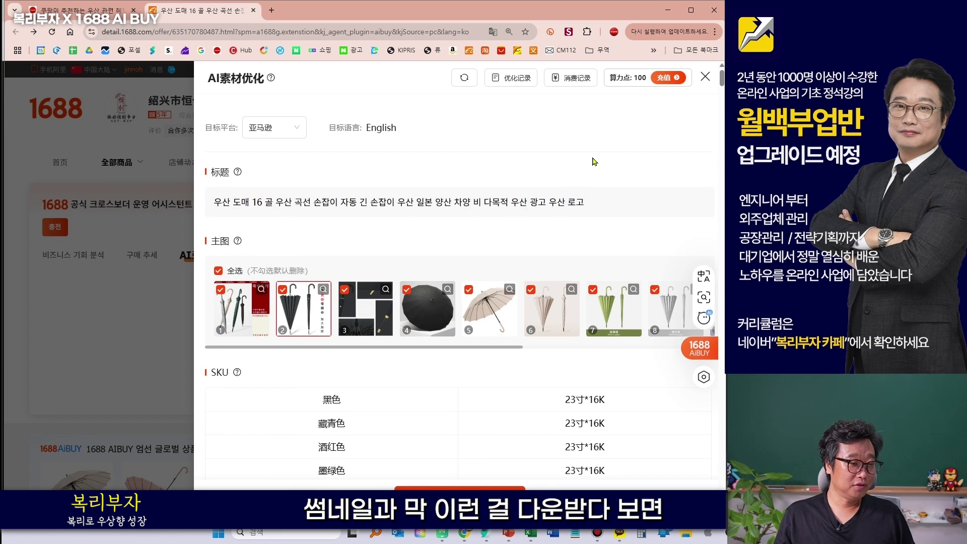
{"action": "left_click", "coordinate": [705, 77]}
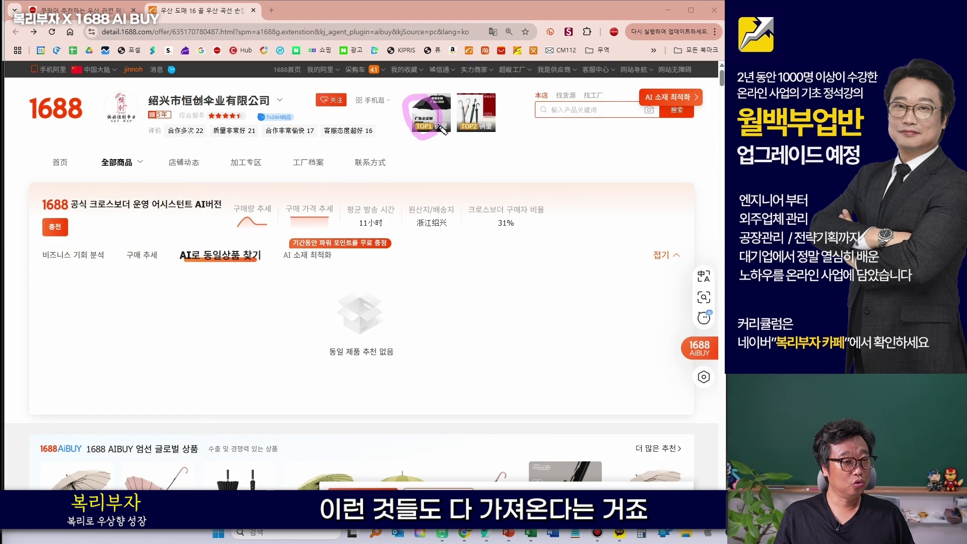
{"action": "left_click_drag", "start_coordinate": [460, 126], "coordinate": [455, 141]}
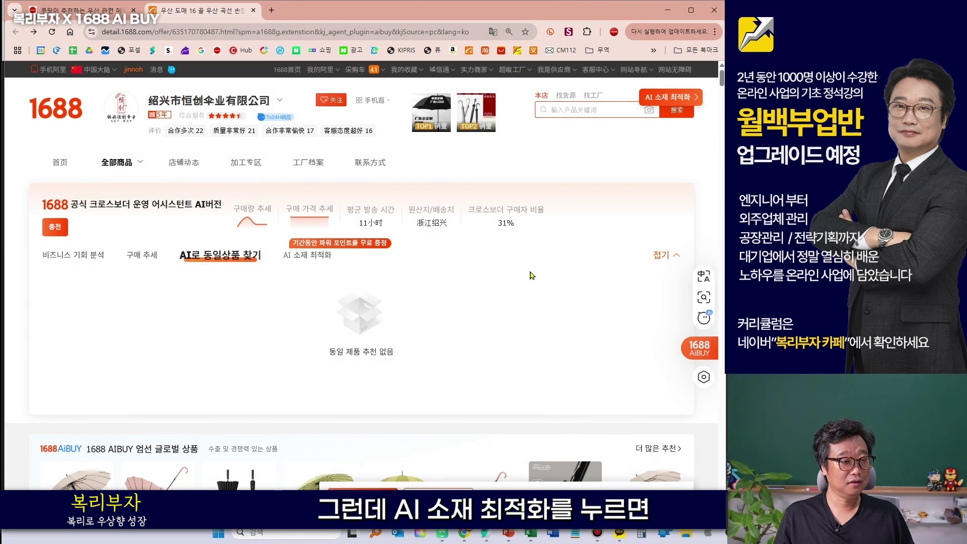
Step: Reopen AI material optimization and review the main images, SKU options, product attributes and detail images, circling the SKU heading and detail images
{"action": "left_click", "coordinate": [306, 255]}
{"action": "scroll", "coordinate": [328, 262], "scroll_direction": "down", "scroll_amount": 9}
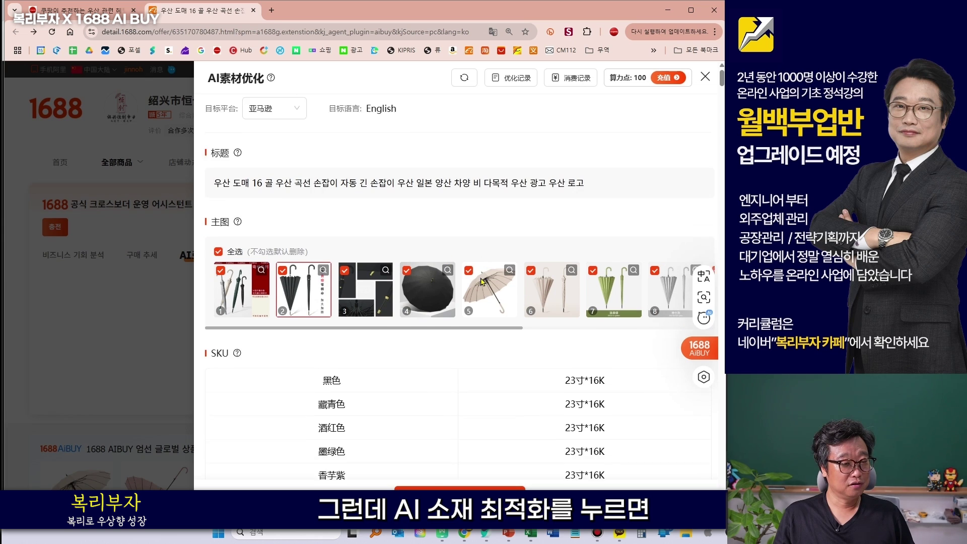
{"action": "scroll", "coordinate": [432, 266], "scroll_direction": "up", "scroll_amount": 4}
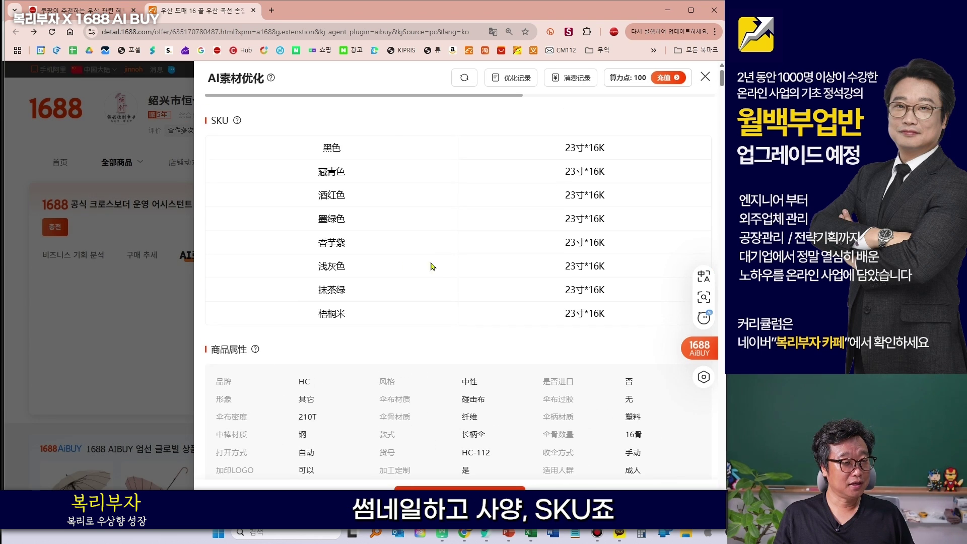
{"action": "scroll", "coordinate": [379, 334], "scroll_direction": "up", "scroll_amount": 3}
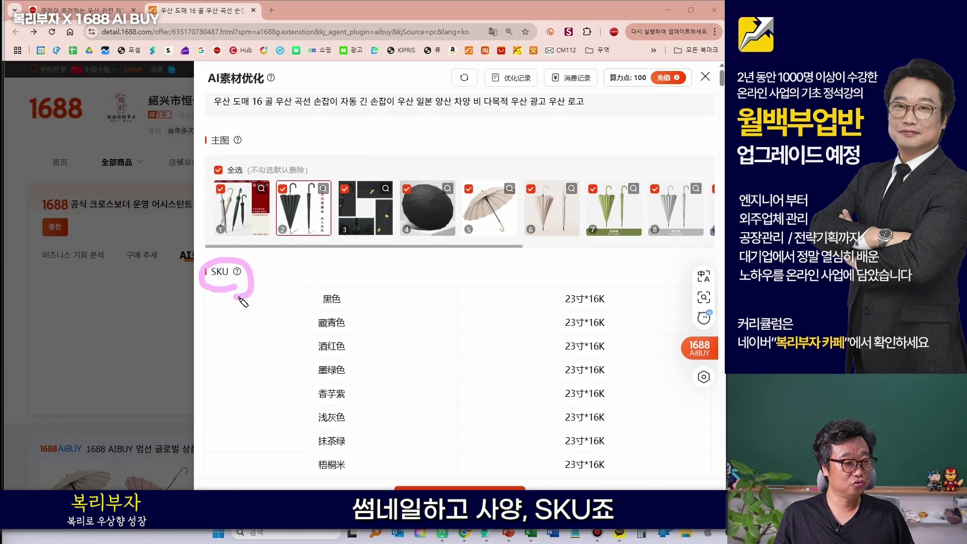
{"action": "scroll", "coordinate": [309, 324], "scroll_direction": "down", "scroll_amount": 7}
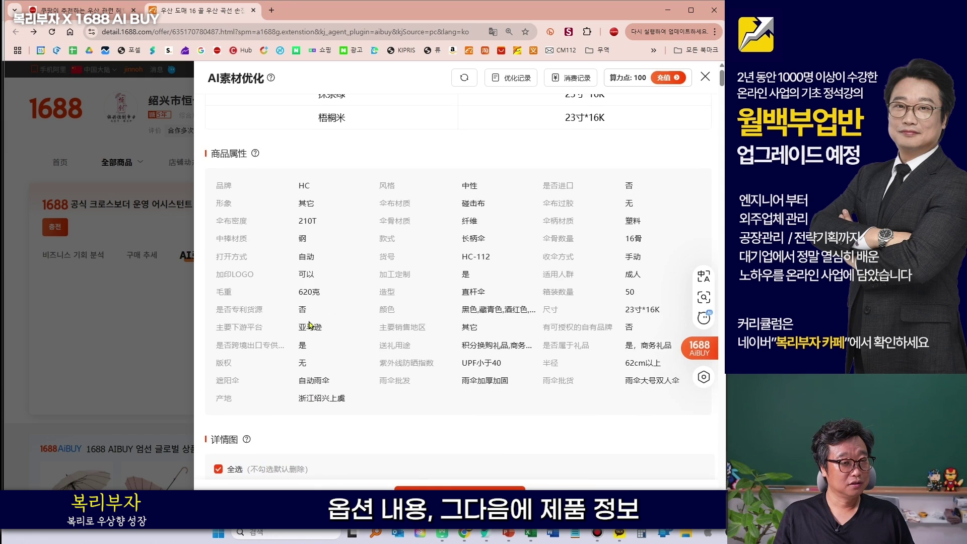
{"action": "scroll", "coordinate": [524, 446], "scroll_direction": "down", "scroll_amount": 2}
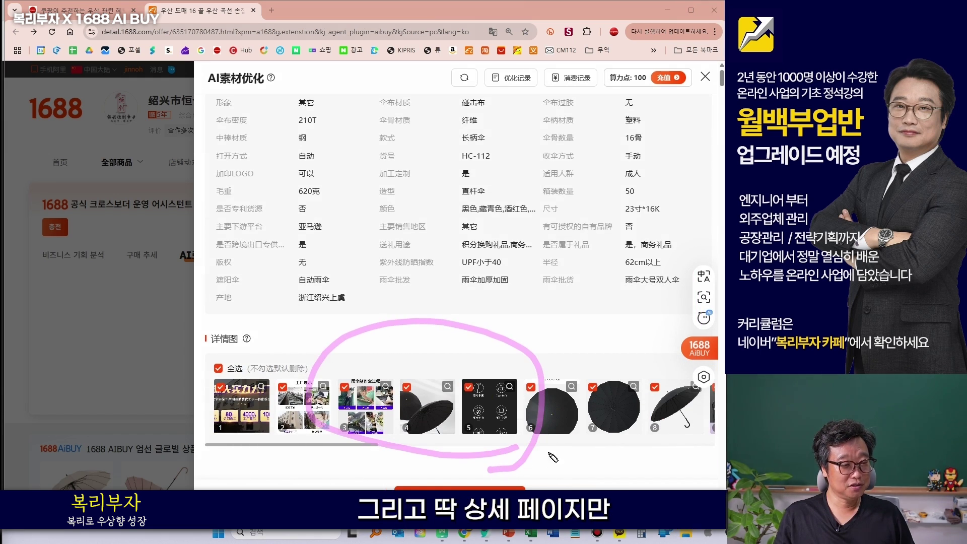